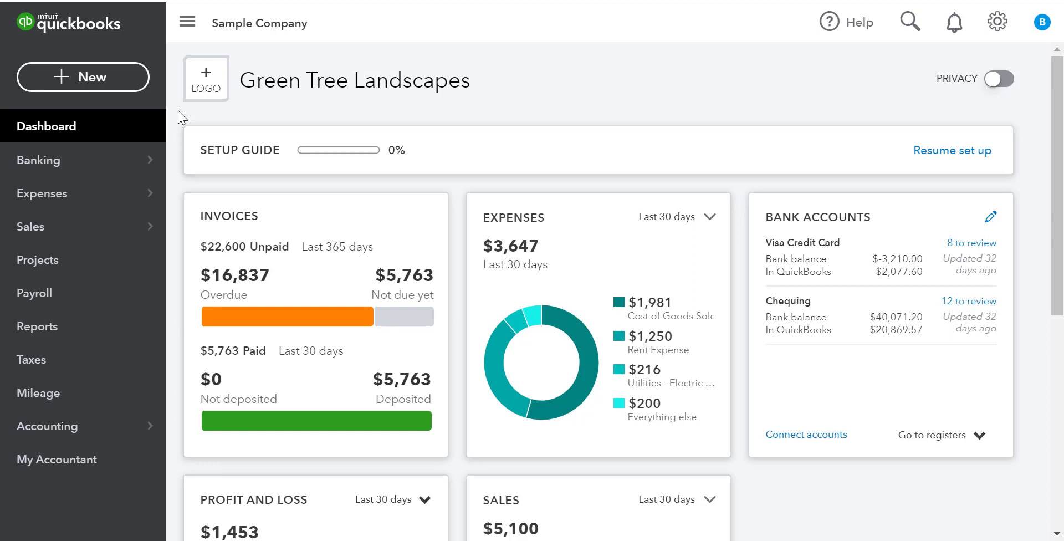
- Start a new estimate for the customer Ecker Designs, leaving the email blank
{"action": "left_click", "coordinate": [133, 82]}
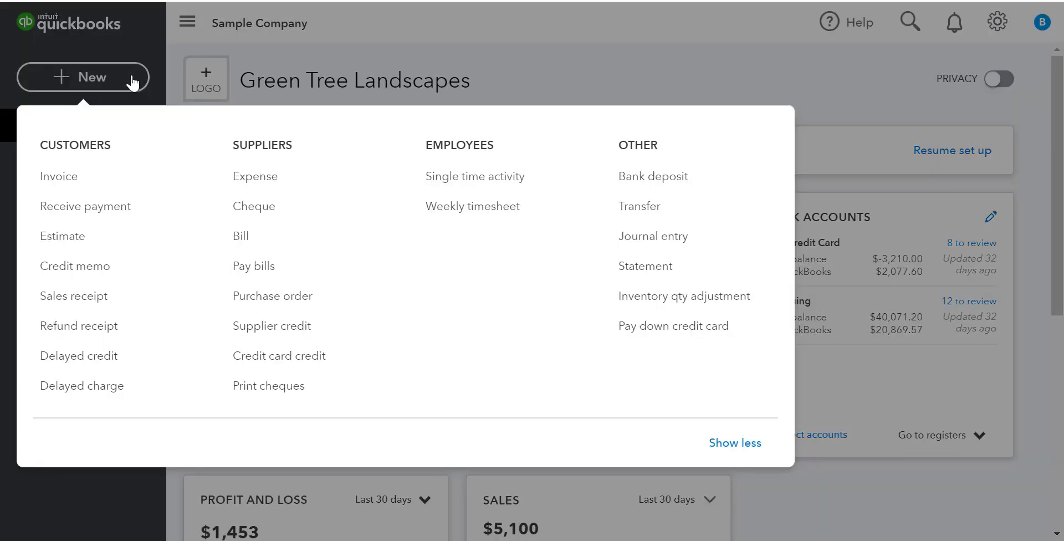
{"action": "left_click", "coordinate": [143, 236]}
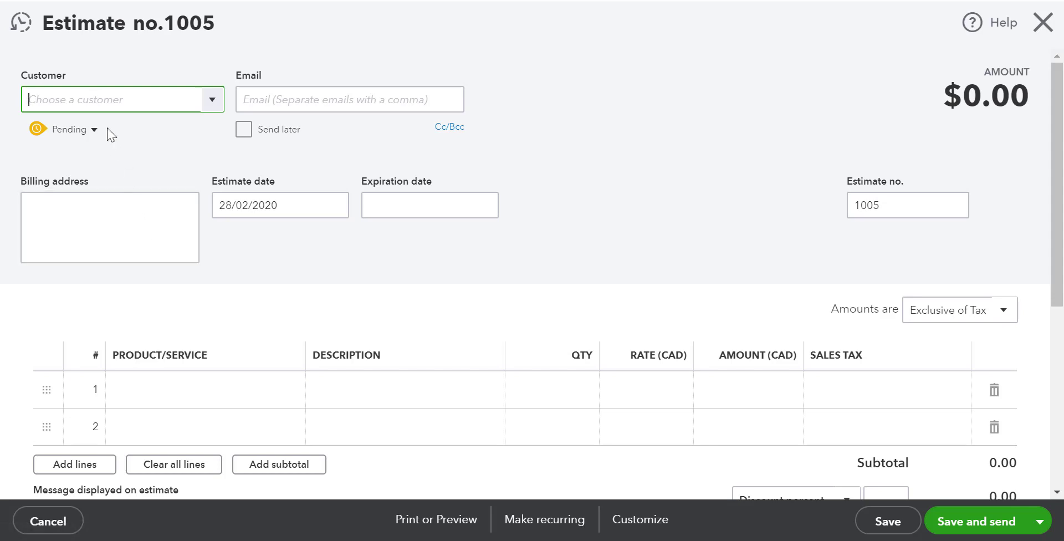
{"action": "type", "text": "Ecker Designs"}
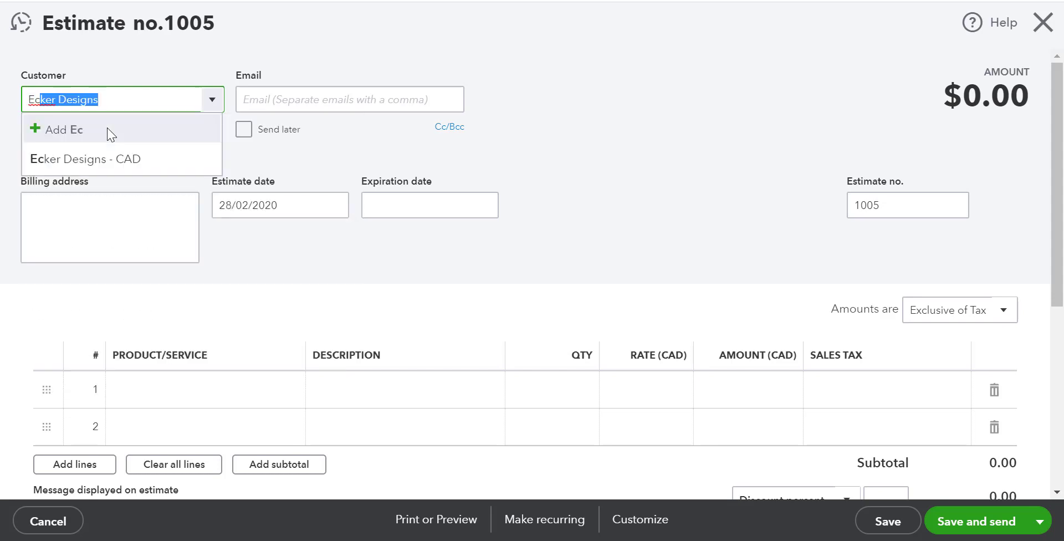
{"action": "key", "text": "Tab"}
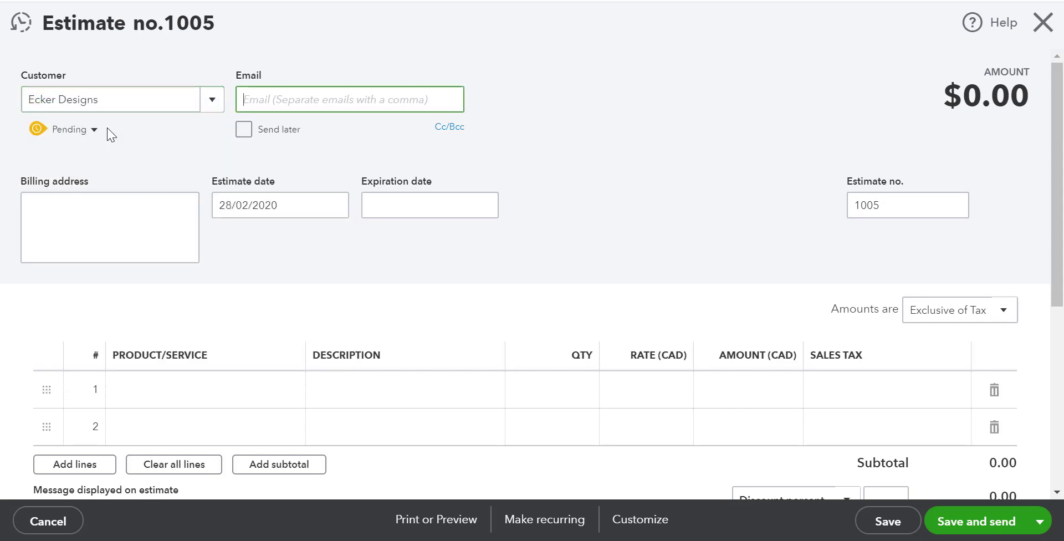
{"action": "key", "text": "Tab"}
{"action": "key", "text": "Tab"}
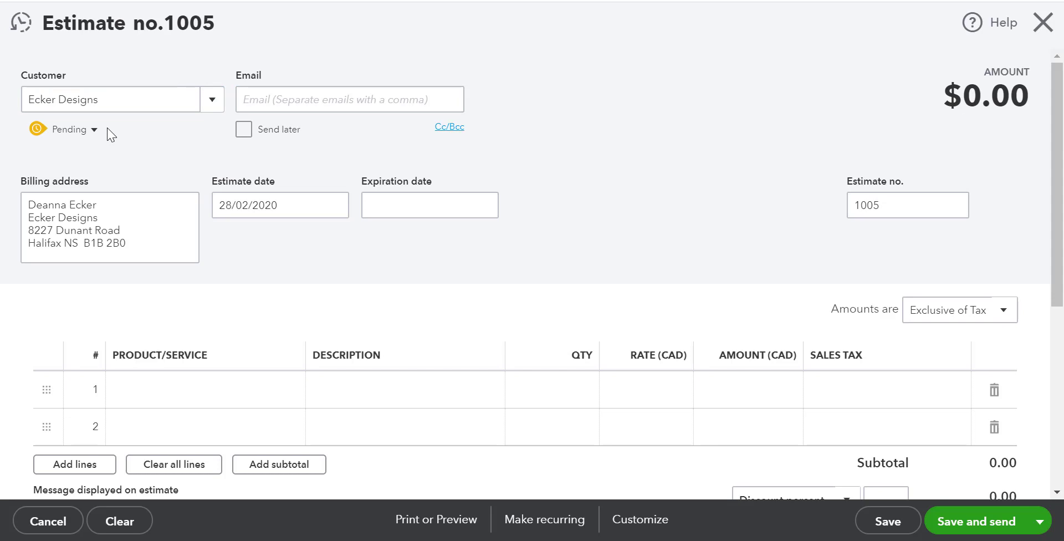
- Set the estimate date to 17/03/2020
{"action": "left_click", "coordinate": [298, 203]}
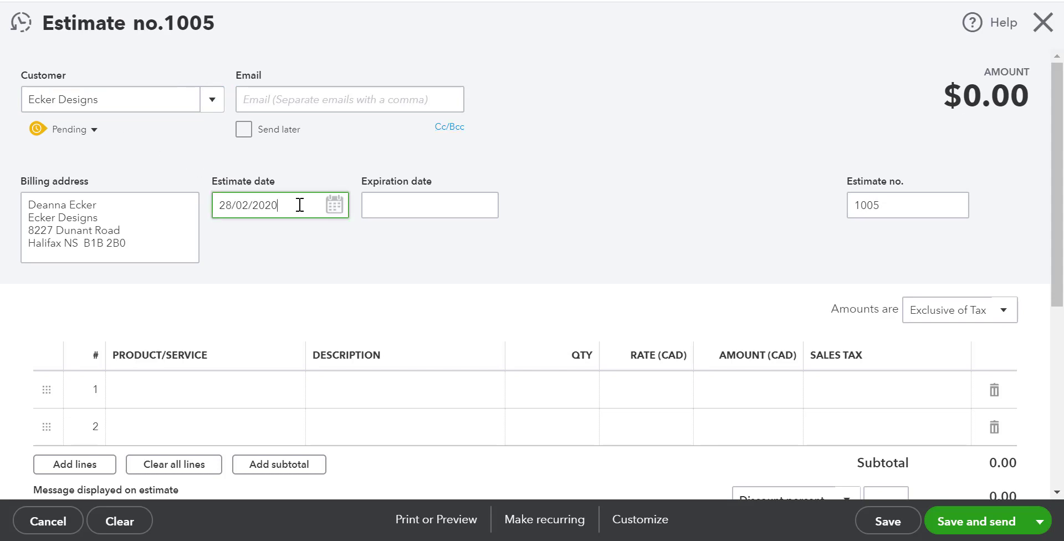
{"action": "left_click", "coordinate": [328, 208]}
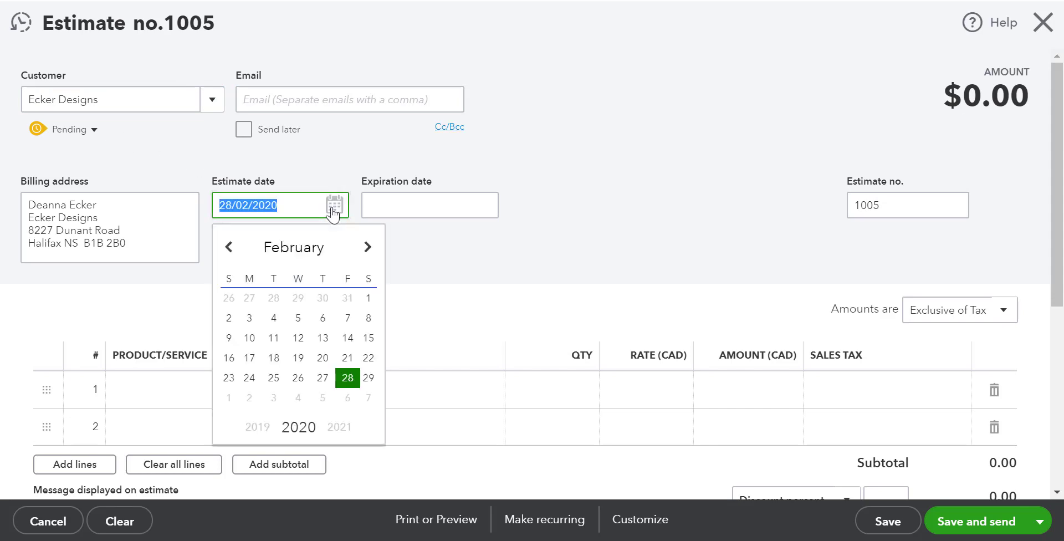
{"action": "left_click", "coordinate": [366, 249]}
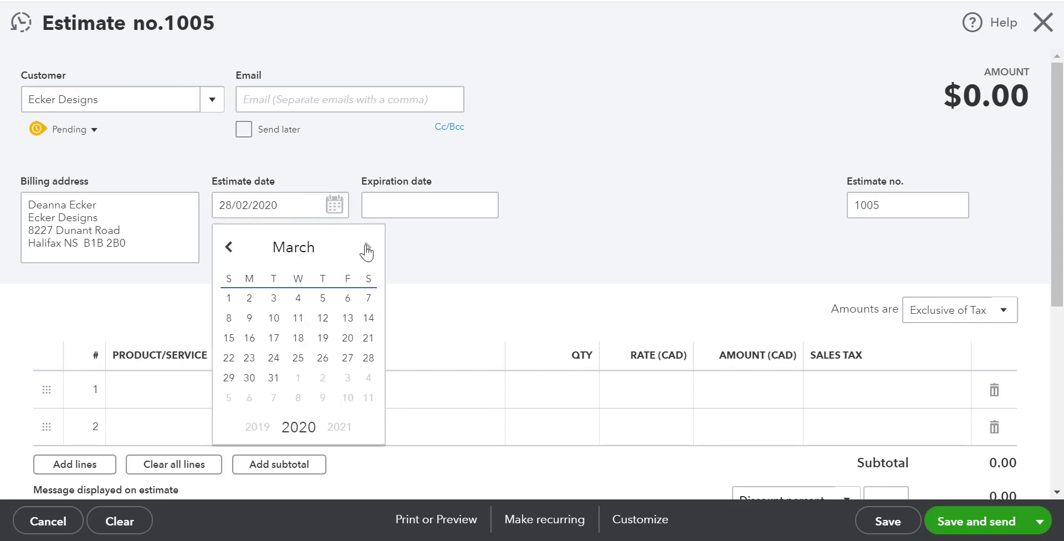
{"action": "left_click", "coordinate": [274, 340]}
{"action": "key", "text": "Tab"}
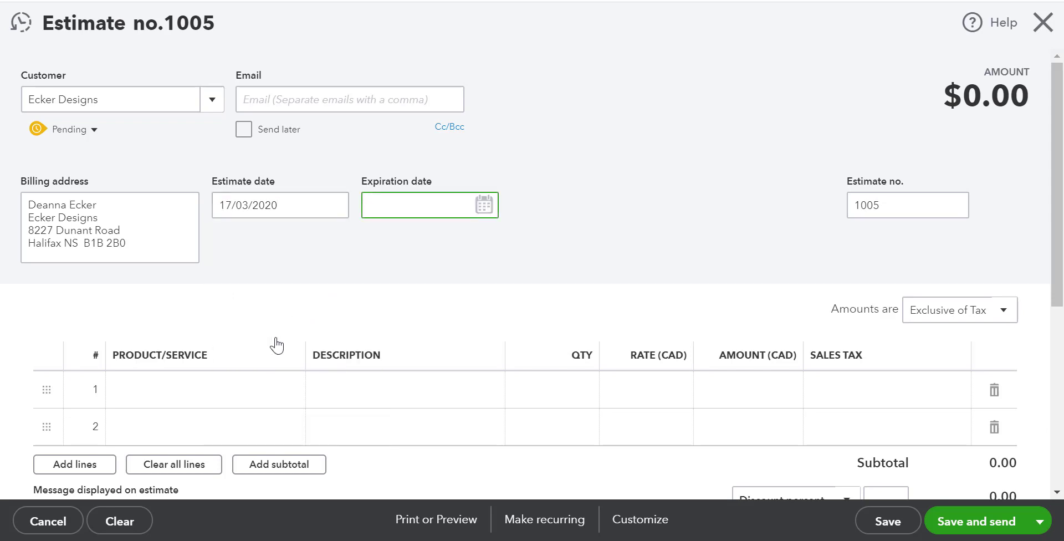
- Add Monthly Snow Removal as the estimate's first line item, keeping its default quantity, rate and sales tax
{"action": "key", "text": "Tab"}
{"action": "key", "text": "Tab"}
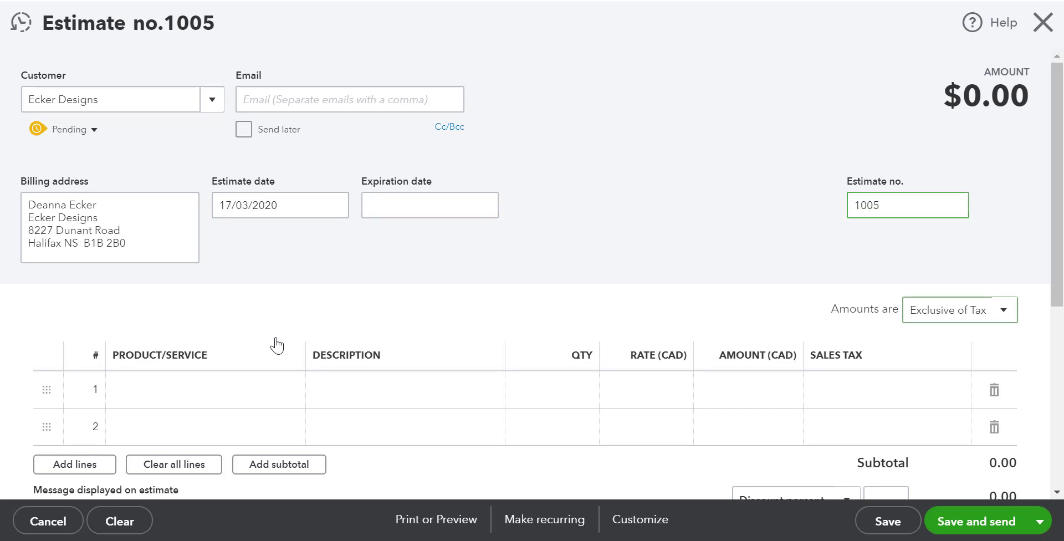
{"action": "key", "text": "Tab"}
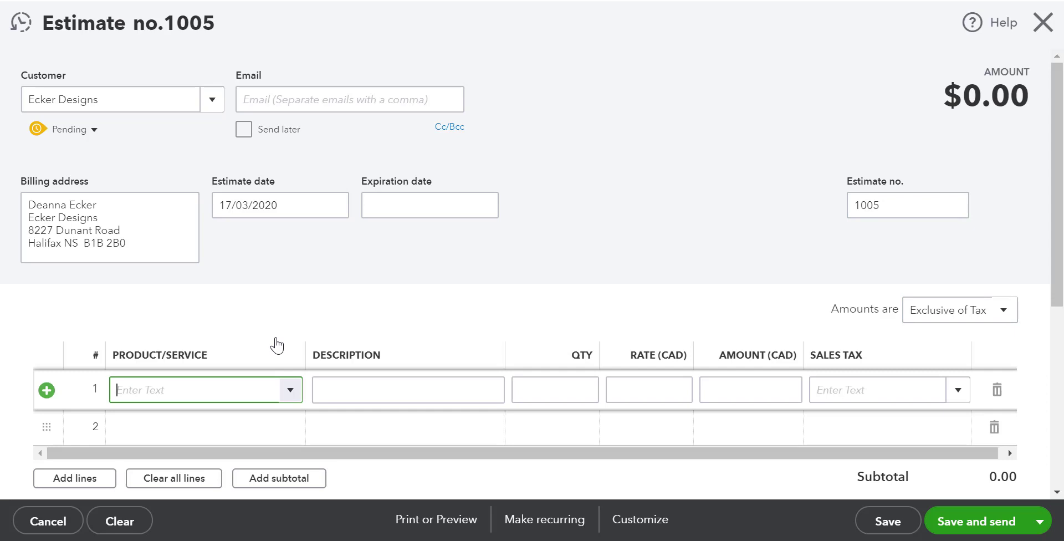
{"action": "type", "text": "sn"}
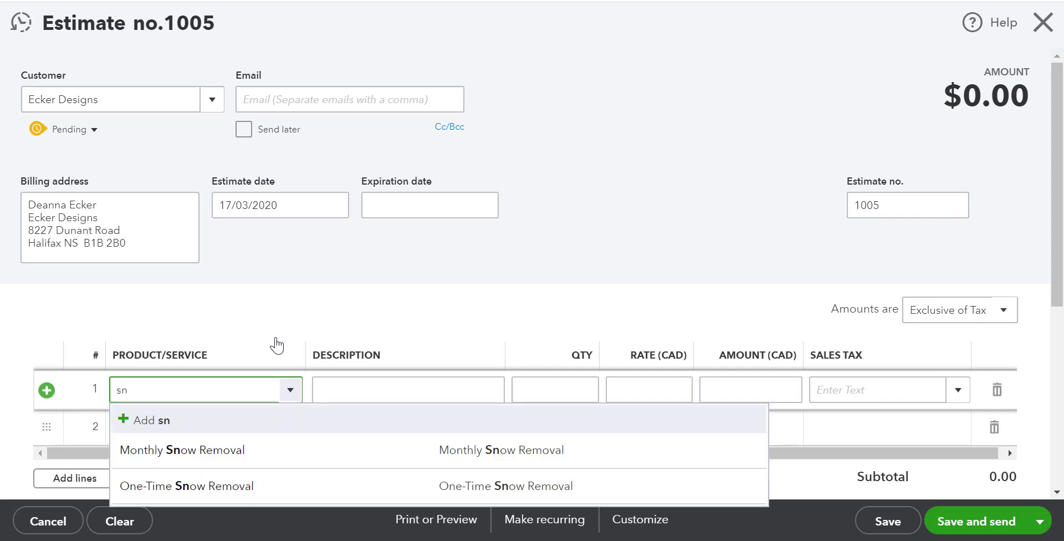
{"action": "left_click", "coordinate": [256, 452]}
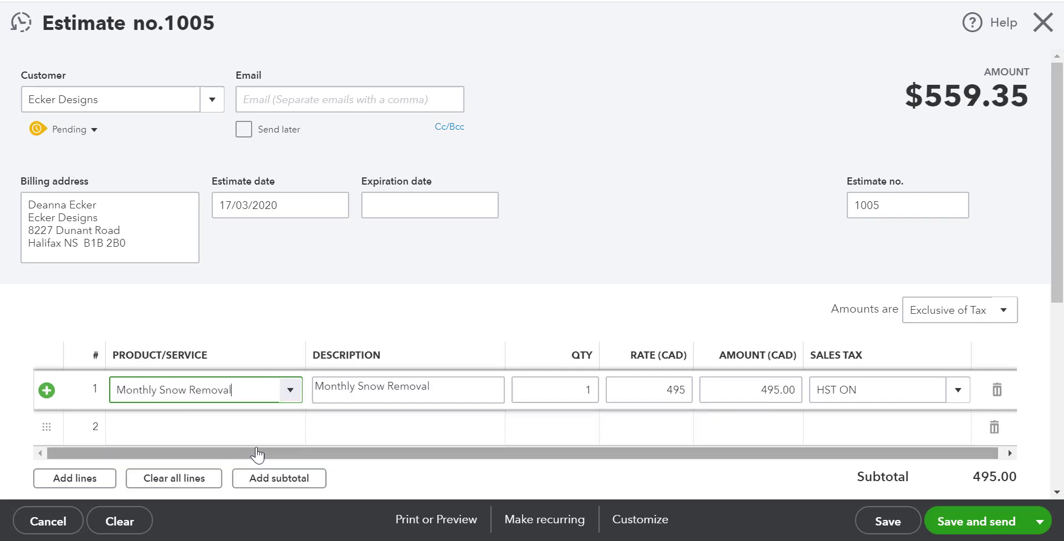
{"action": "key", "text": "Tab"}
{"action": "left_click", "coordinate": [874, 395]}
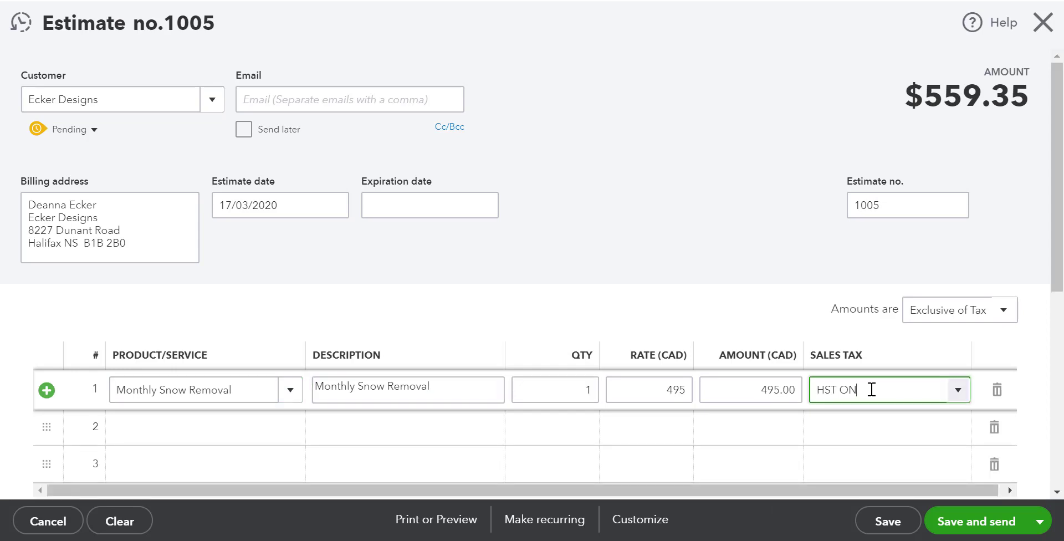
- Add Parking Lot Snow Clearing and Removal as the second line item with its default quantity and rate
{"action": "key", "text": "Tab"}
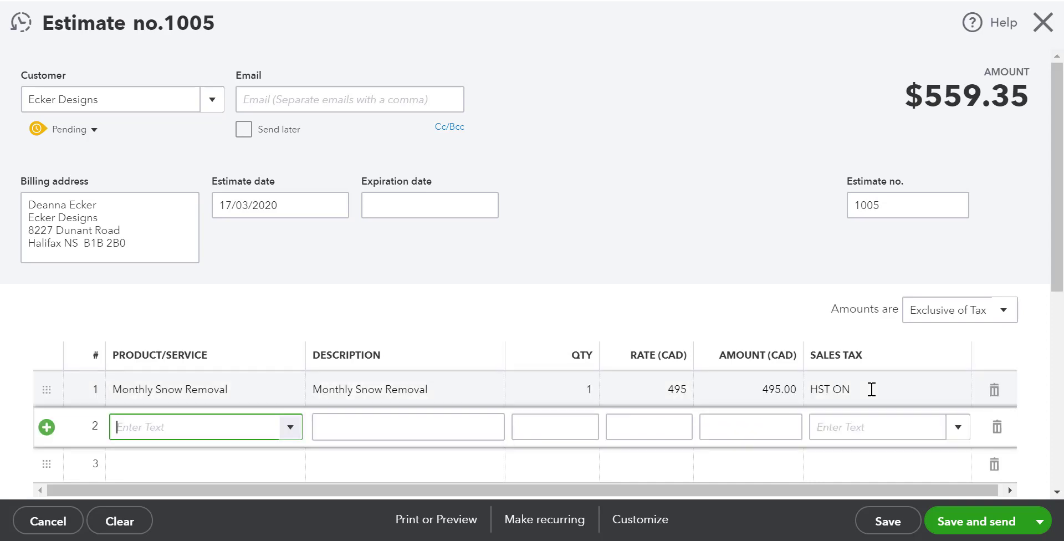
{"action": "type", "text": "park"}
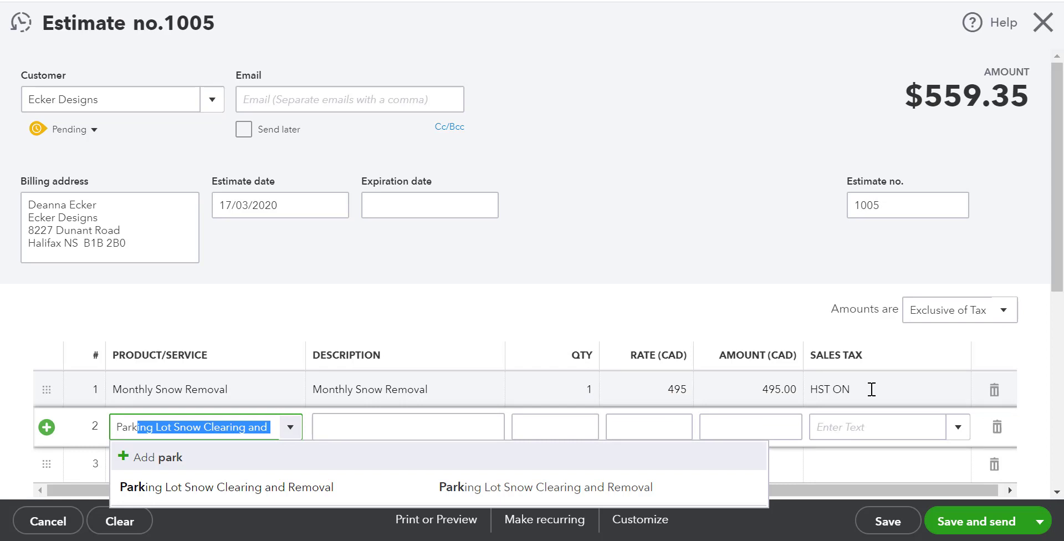
{"action": "key", "text": "Tab"}
{"action": "key", "text": "Tab"}
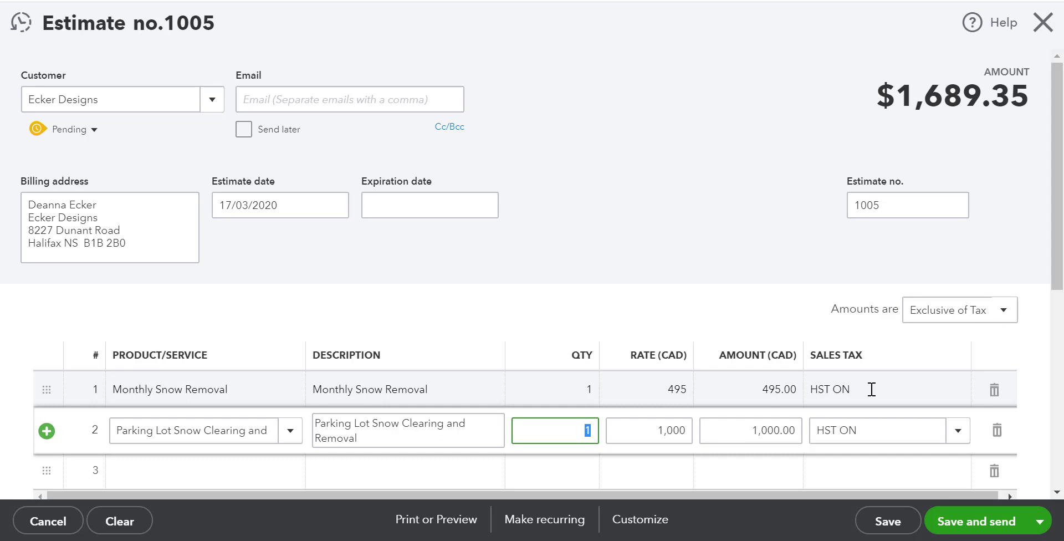
{"action": "left_click", "coordinate": [206, 136]}
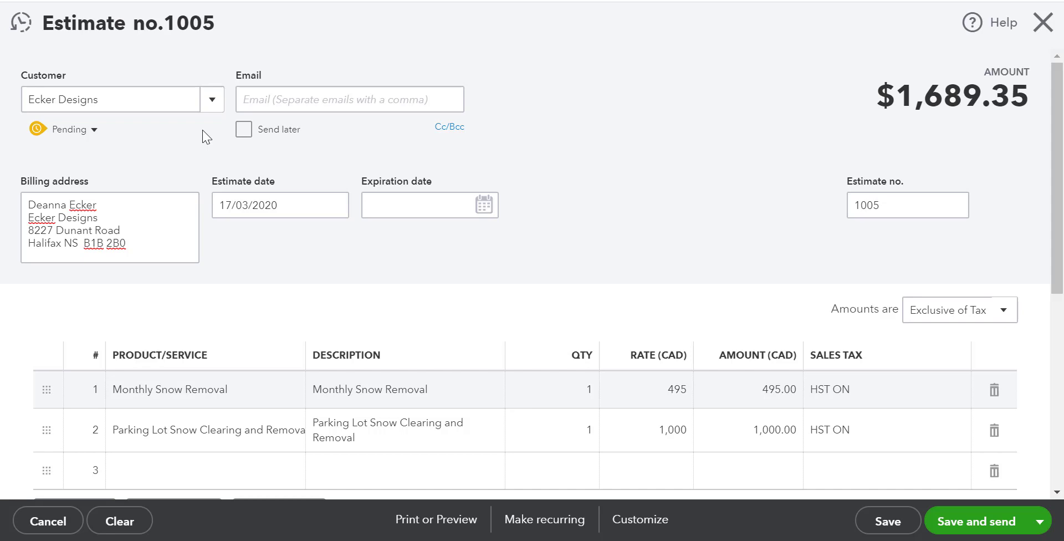
- Mark the estimate's status as Accepted, and save and close the estimate
{"action": "left_click", "coordinate": [94, 131]}
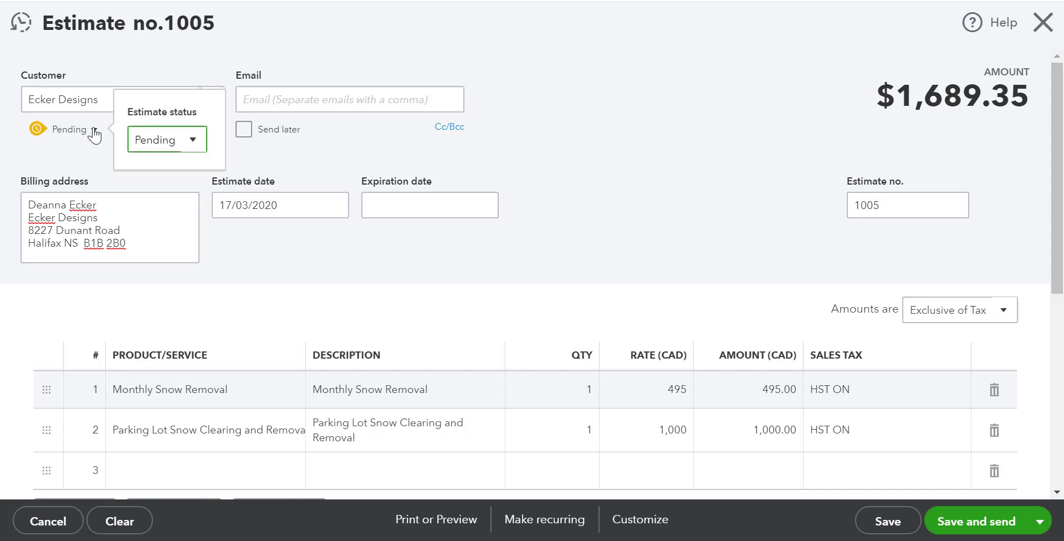
{"action": "left_click", "coordinate": [193, 140]}
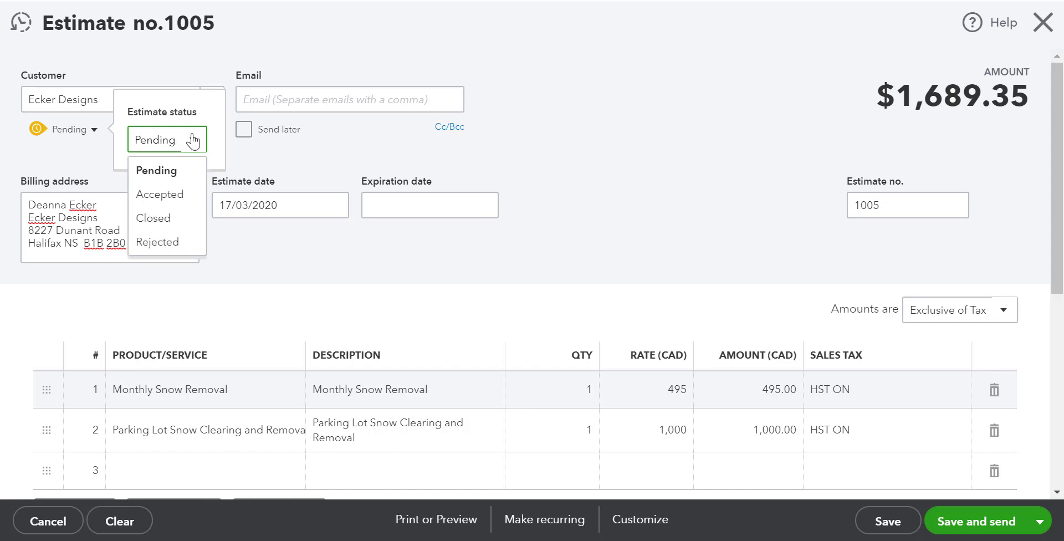
{"action": "left_click", "coordinate": [197, 194]}
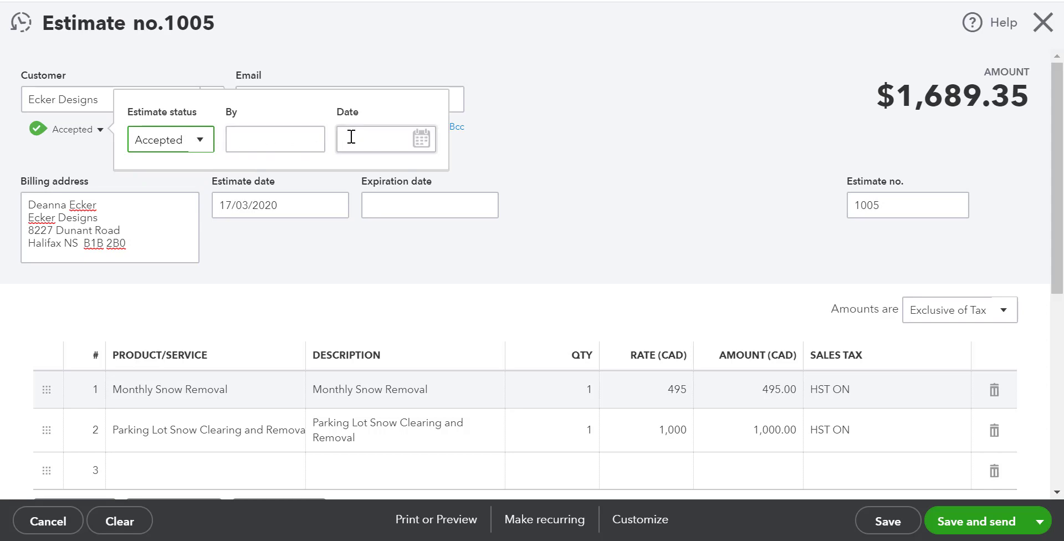
{"action": "left_click", "coordinate": [475, 153]}
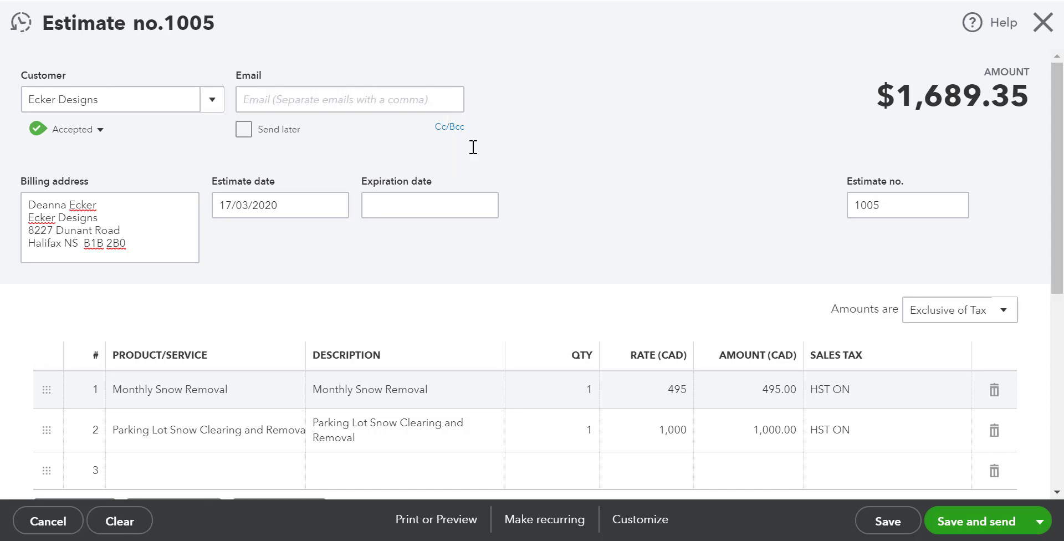
{"action": "left_click", "coordinate": [1040, 522]}
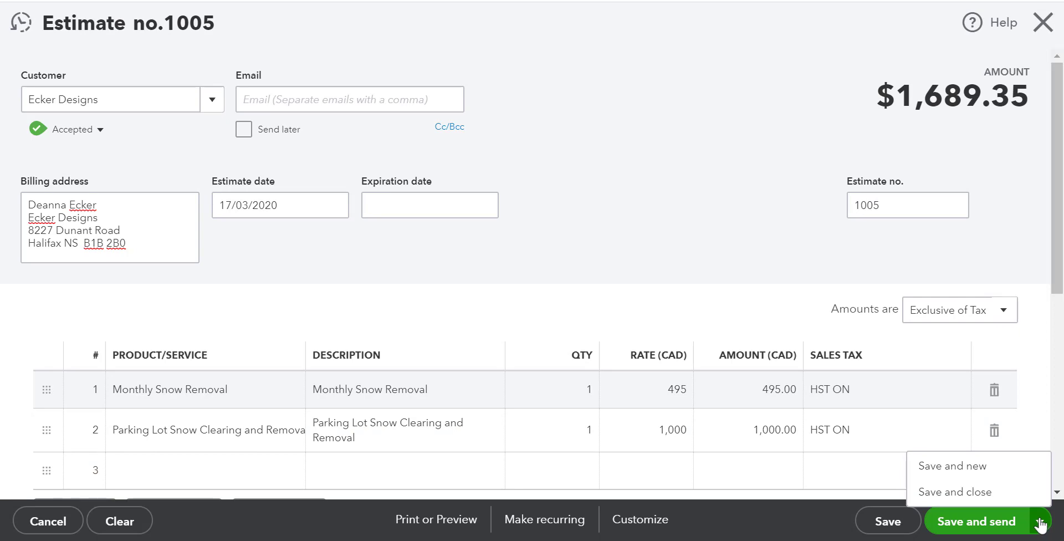
{"action": "left_click", "coordinate": [999, 493]}
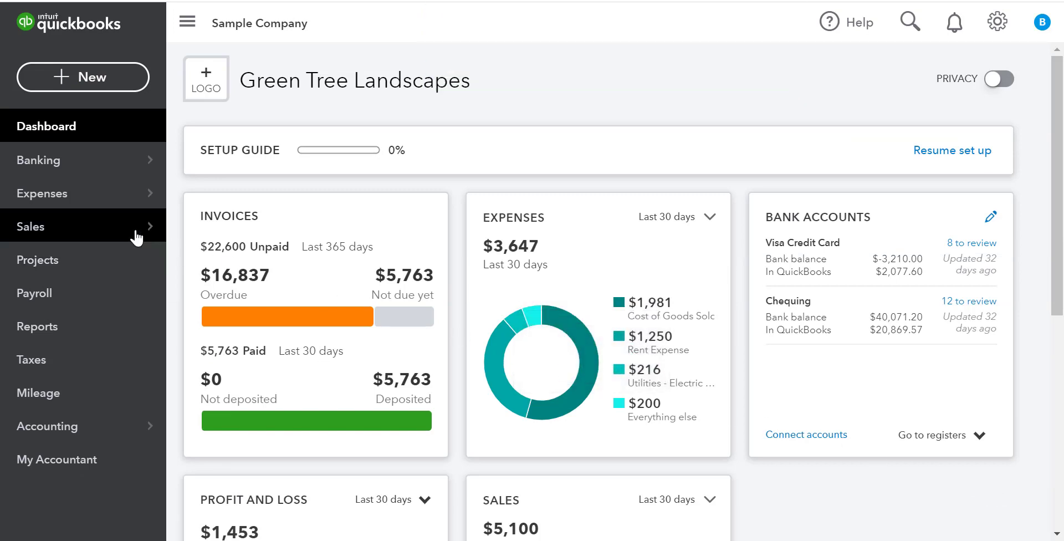
- Open the customer list and filter it to customers with open estimates
{"action": "mouse_move", "coordinate": [137, 238]}
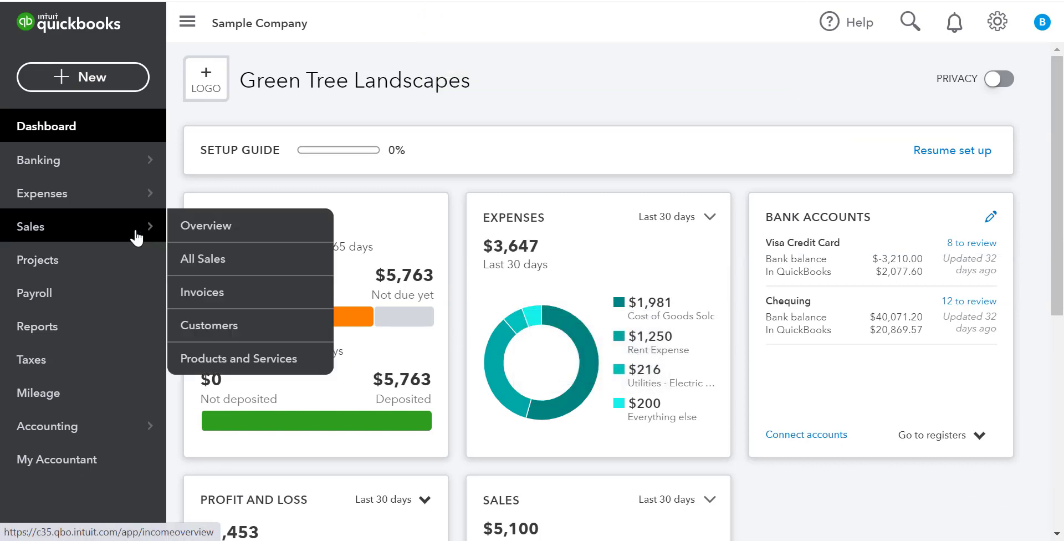
{"action": "left_click", "coordinate": [266, 332]}
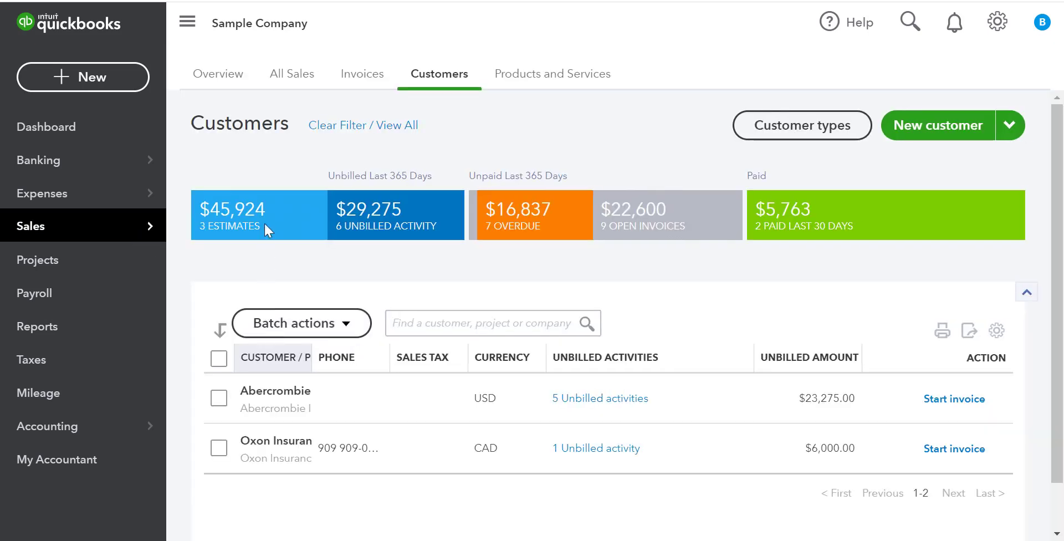
{"action": "left_click", "coordinate": [266, 226]}
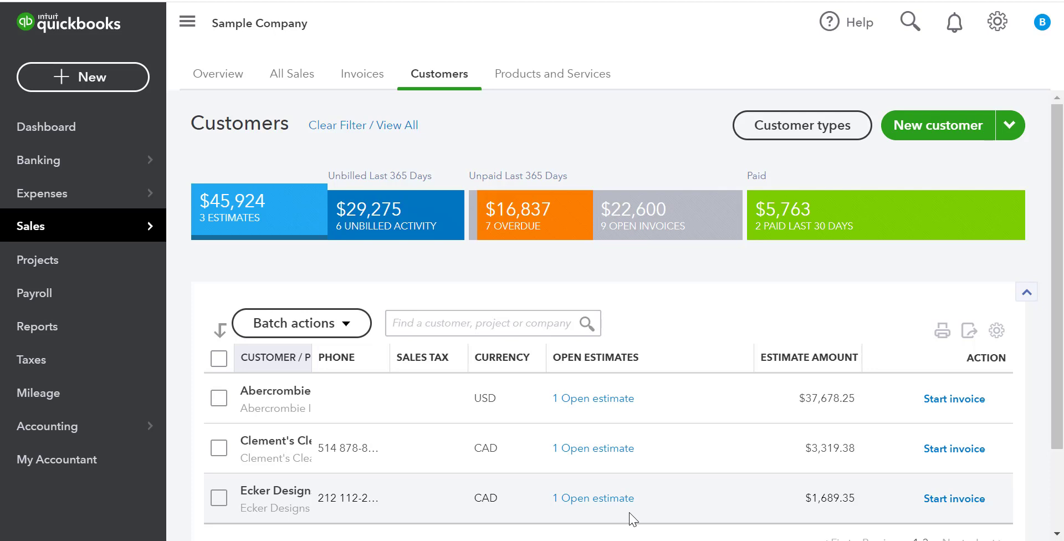
- Create an invoice for Ecker Designs from its open snow removal estimate, and save and close it
{"action": "left_click", "coordinate": [942, 500]}
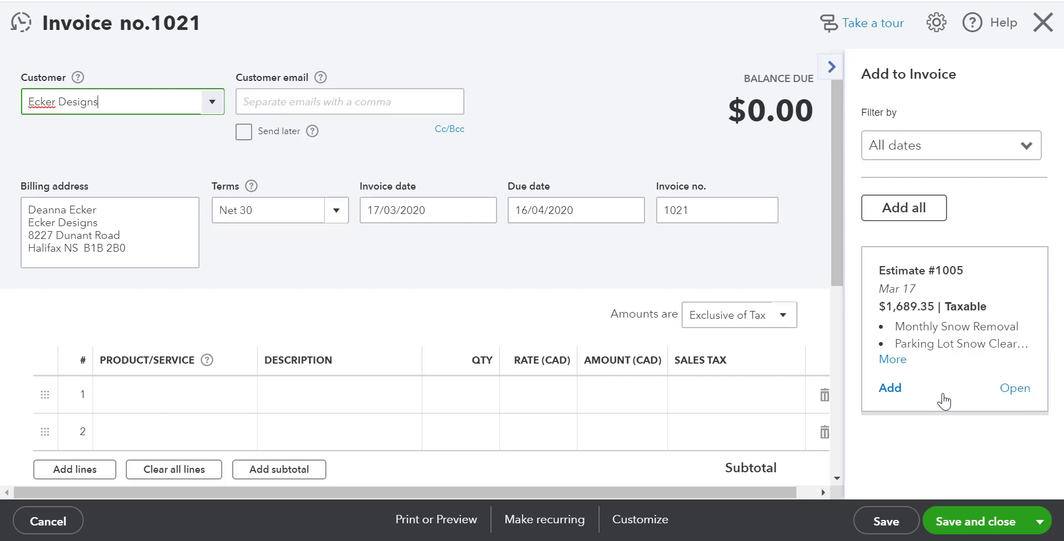
{"action": "left_click", "coordinate": [898, 388]}
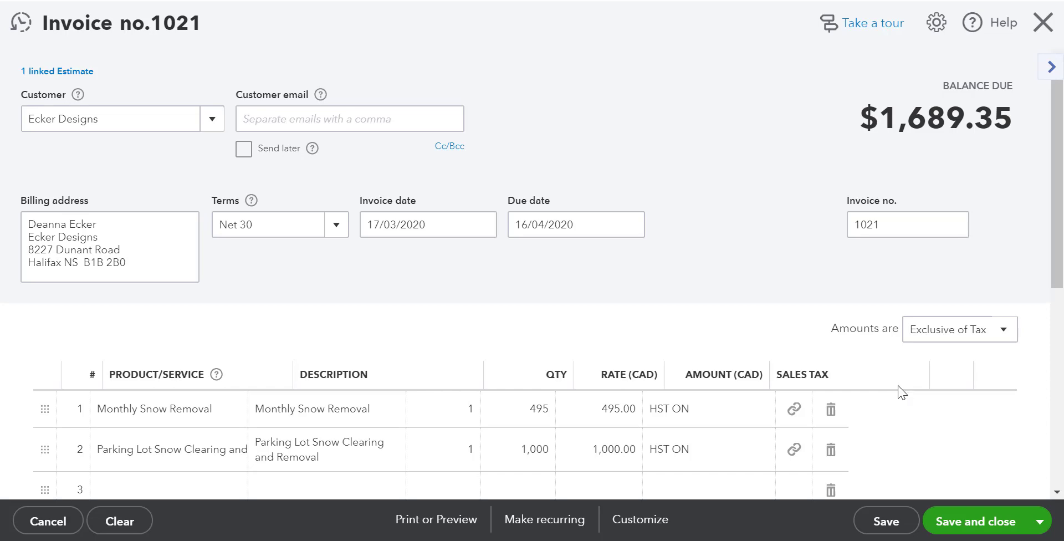
{"action": "left_click", "coordinate": [987, 521]}
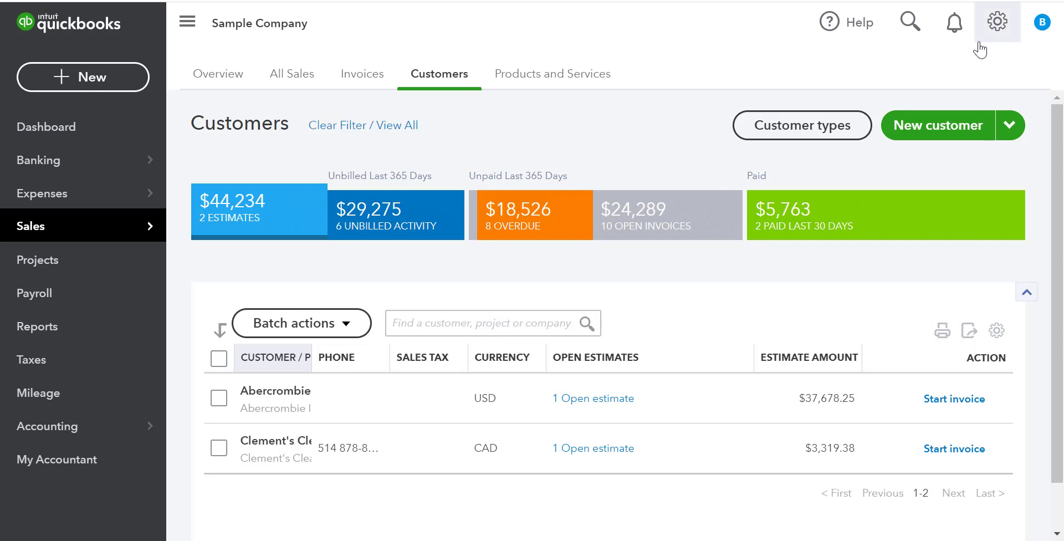
- Turn on Progress Invoicing in the company's sales settings so multiple partial invoices can be made from one estimate, and save the change
{"action": "left_click", "coordinate": [996, 23]}
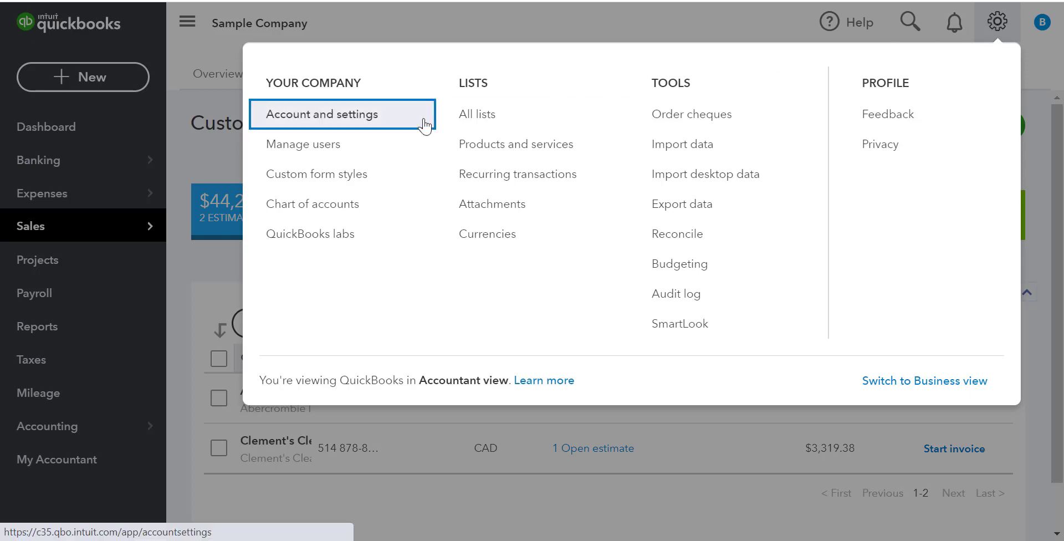
{"action": "left_click", "coordinate": [424, 125]}
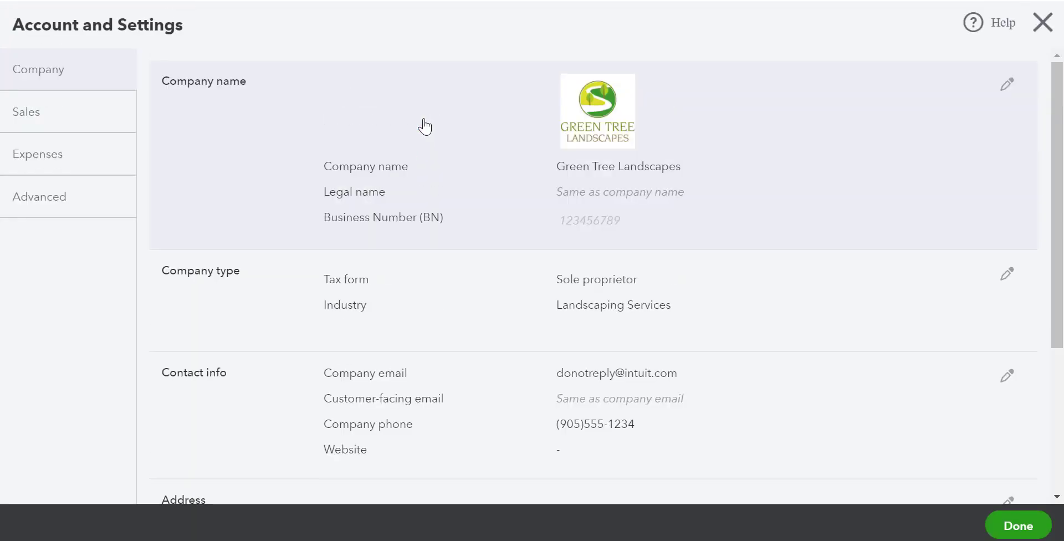
{"action": "left_click", "coordinate": [104, 122]}
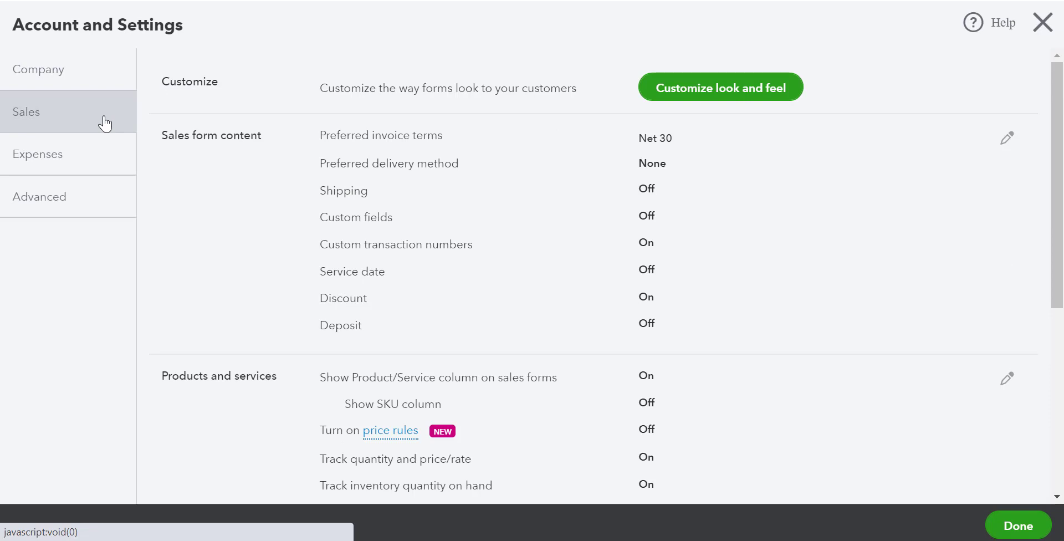
{"action": "scroll", "coordinate": [269, 400], "scroll_direction": "down", "scroll_amount": 3}
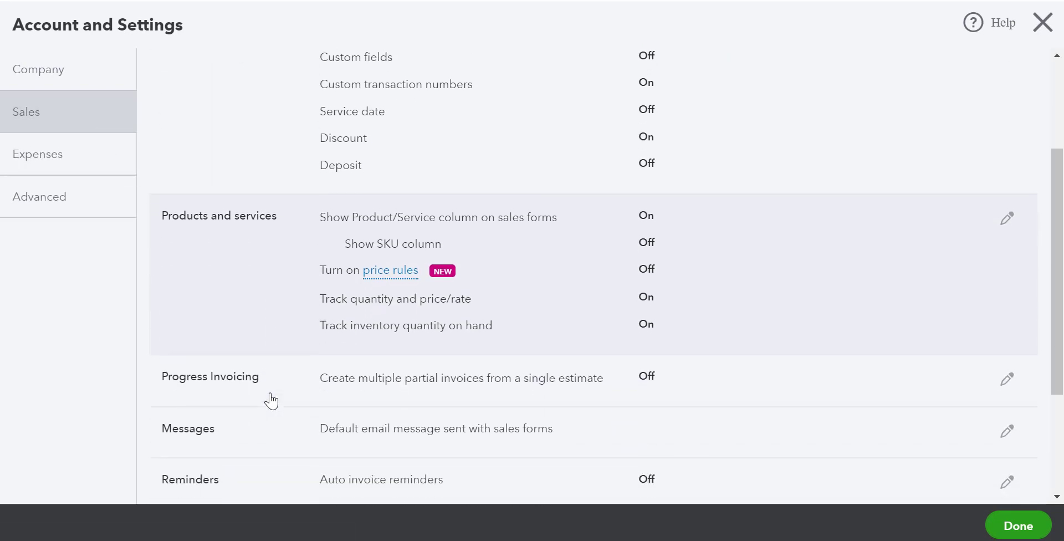
{"action": "scroll", "coordinate": [271, 400], "scroll_direction": "down", "scroll_amount": 2}
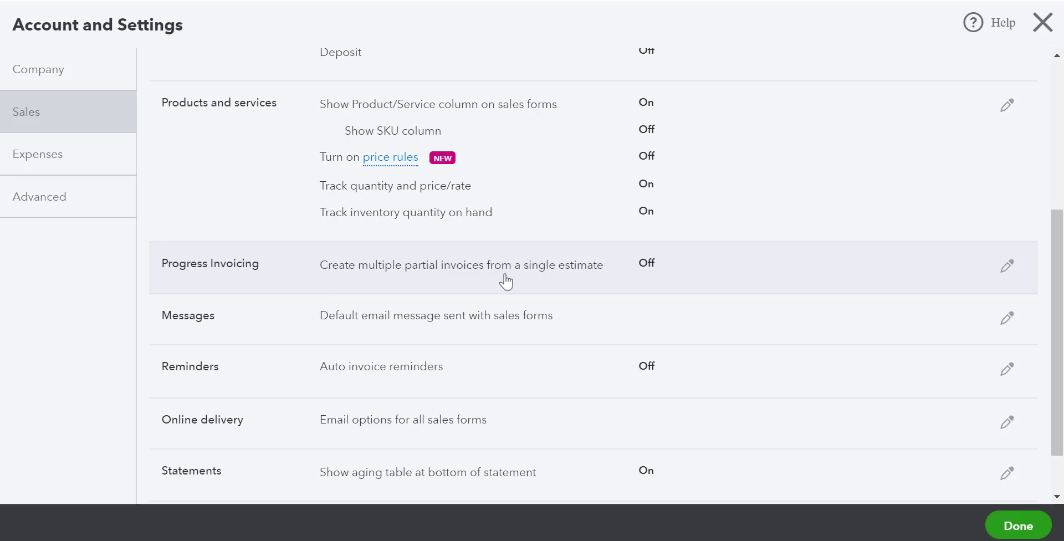
{"action": "left_click", "coordinate": [693, 273]}
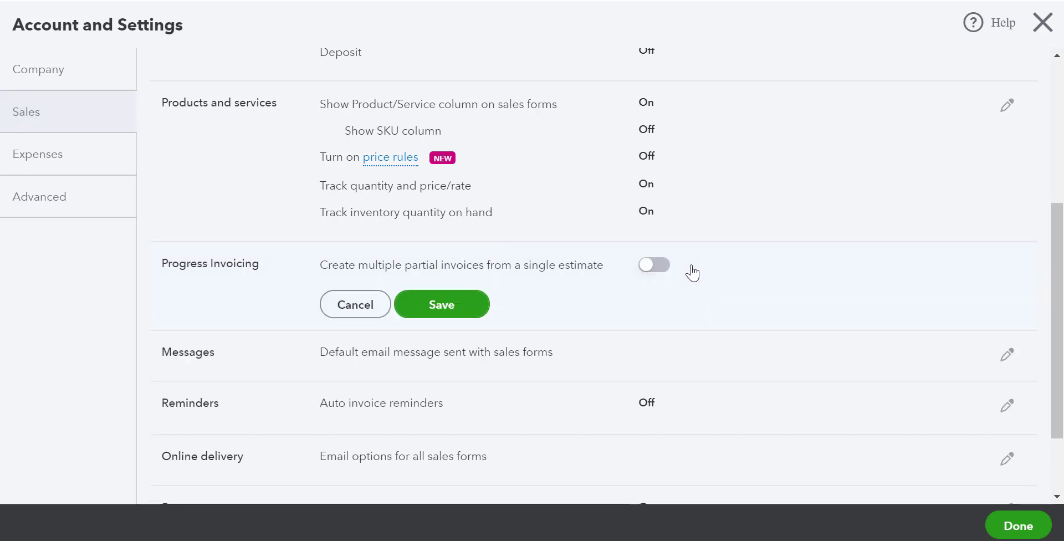
{"action": "left_click", "coordinate": [663, 269]}
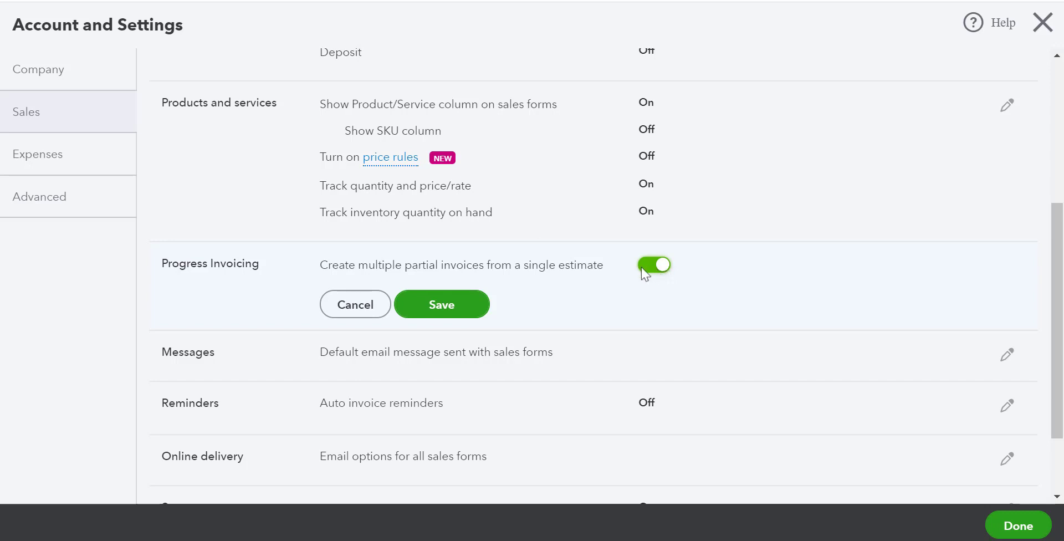
{"action": "left_click", "coordinate": [469, 308]}
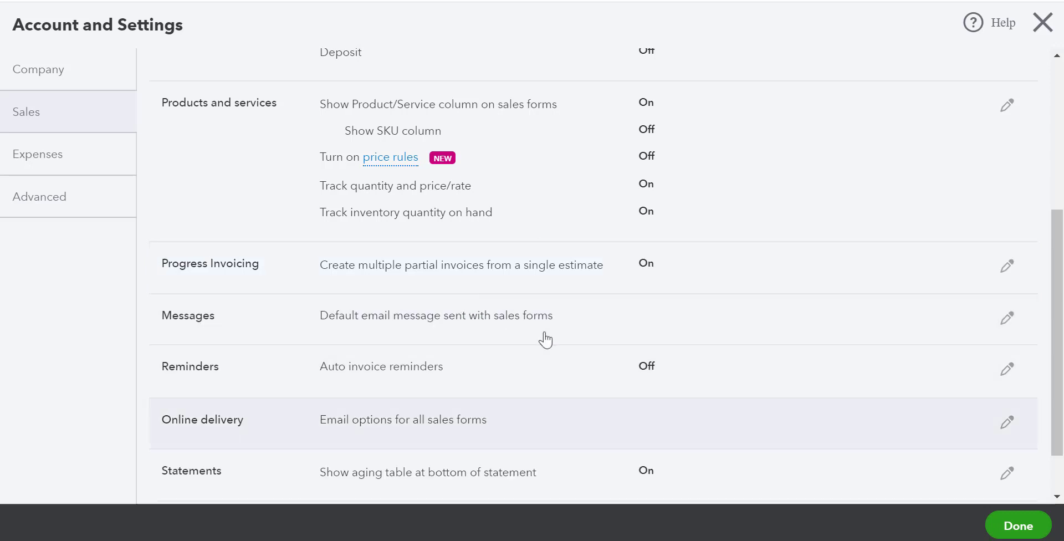
{"action": "left_click", "coordinate": [1018, 525]}
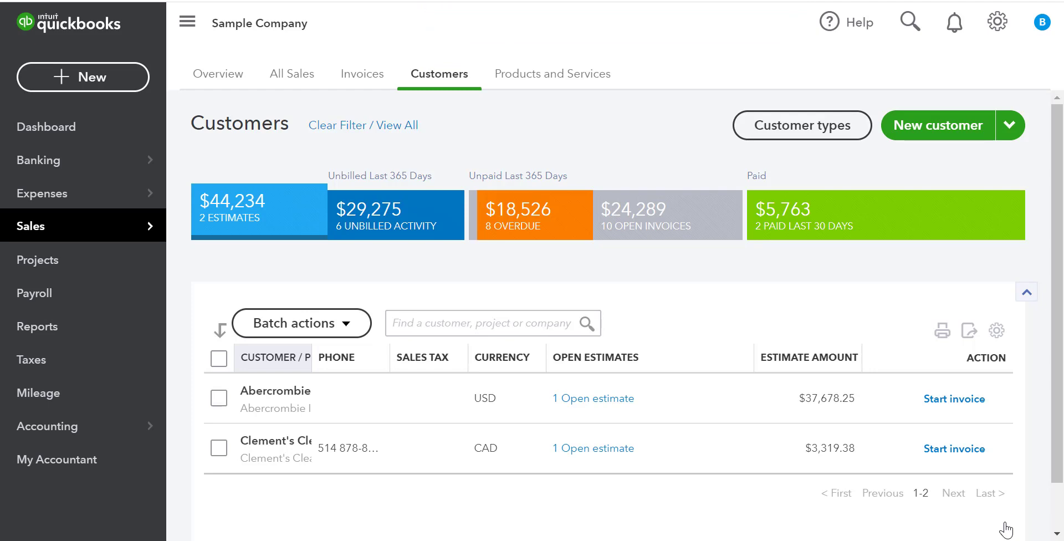
- Start a new estimate for the customer City of Toronto
{"action": "left_click", "coordinate": [165, 130]}
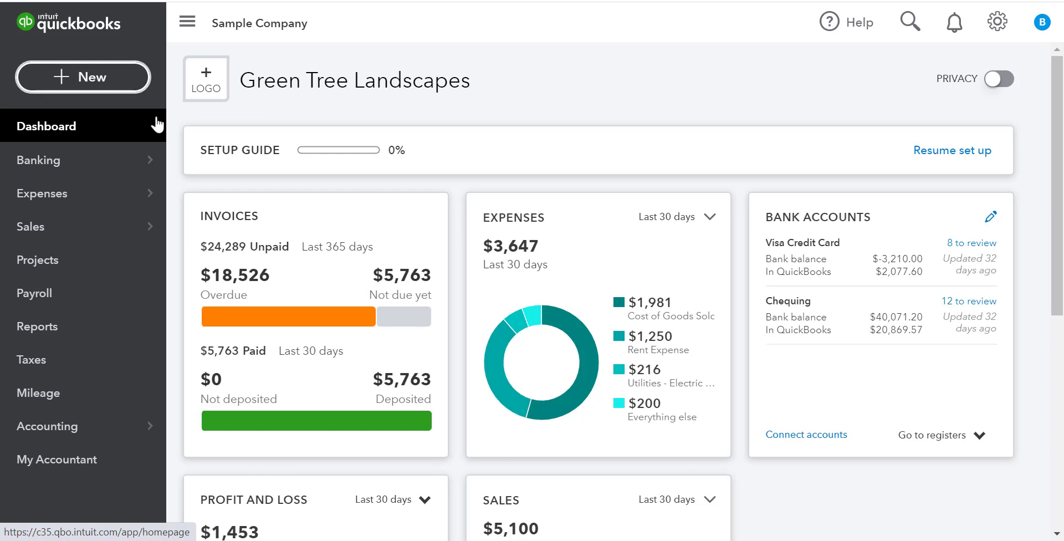
{"action": "left_click", "coordinate": [122, 83]}
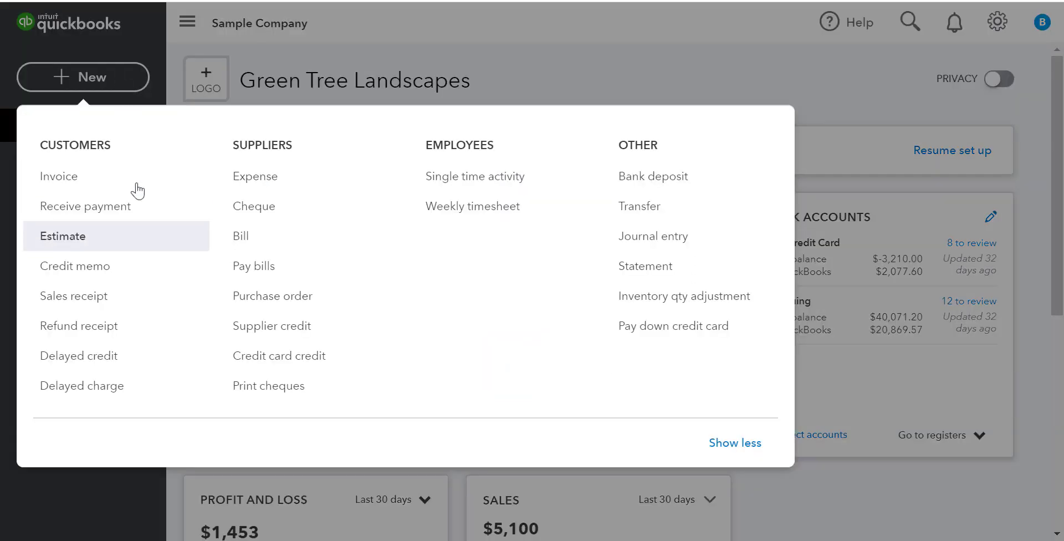
{"action": "left_click", "coordinate": [143, 237]}
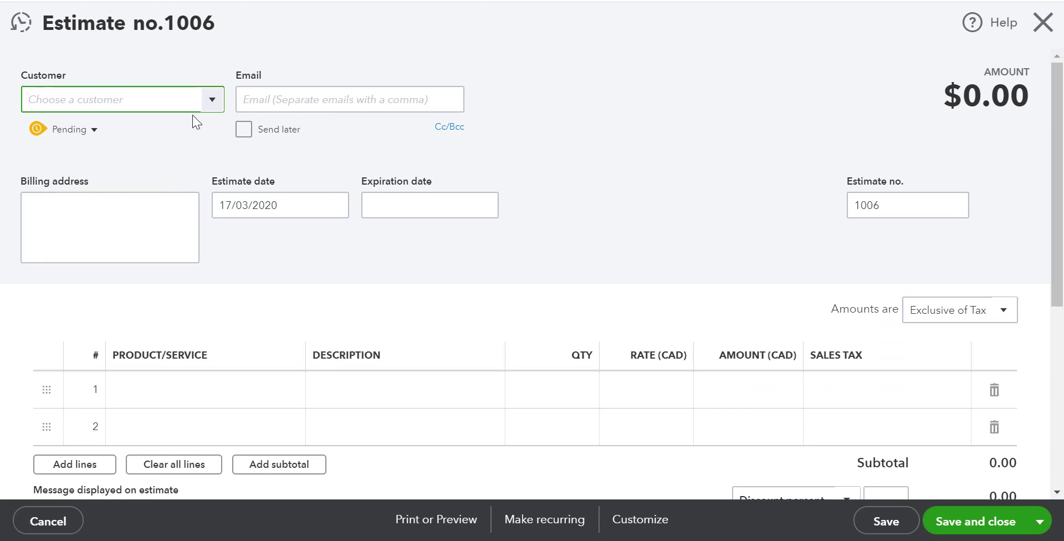
{"action": "type", "text": "ci"}
{"action": "key", "text": "BackSpace"}
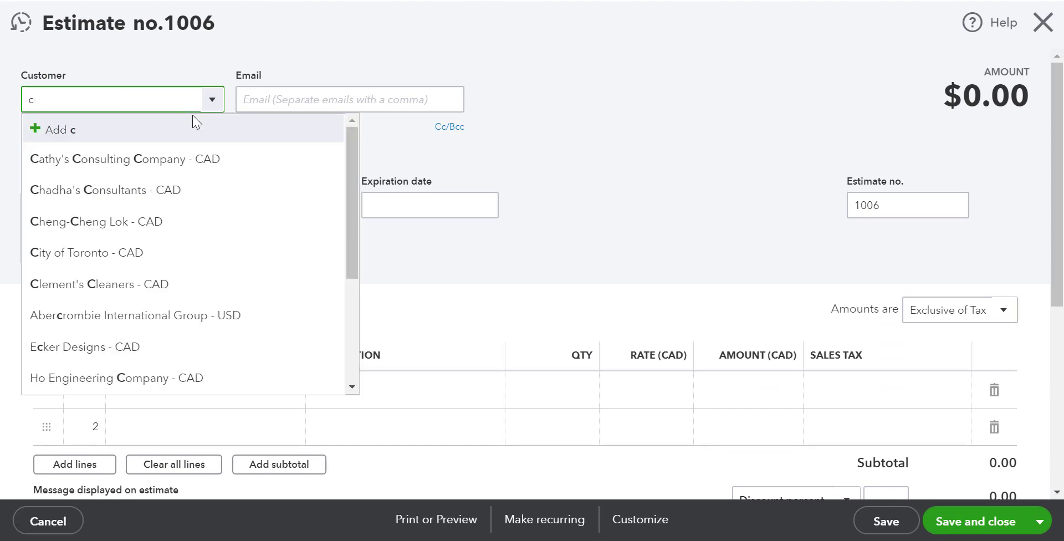
{"action": "type", "text": "i"}
{"action": "key", "text": "Tab"}
{"action": "key", "text": "Tab"}
{"action": "key", "text": "Tab"}
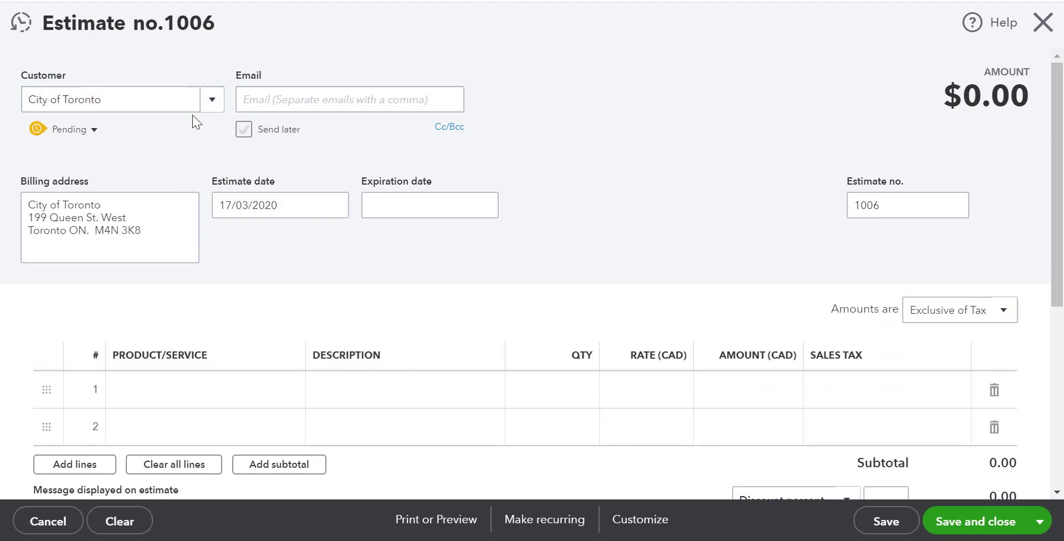
- Set the estimate date to 01/01/2020
{"action": "left_click", "coordinate": [334, 206]}
{"action": "left_click", "coordinate": [233, 247]}
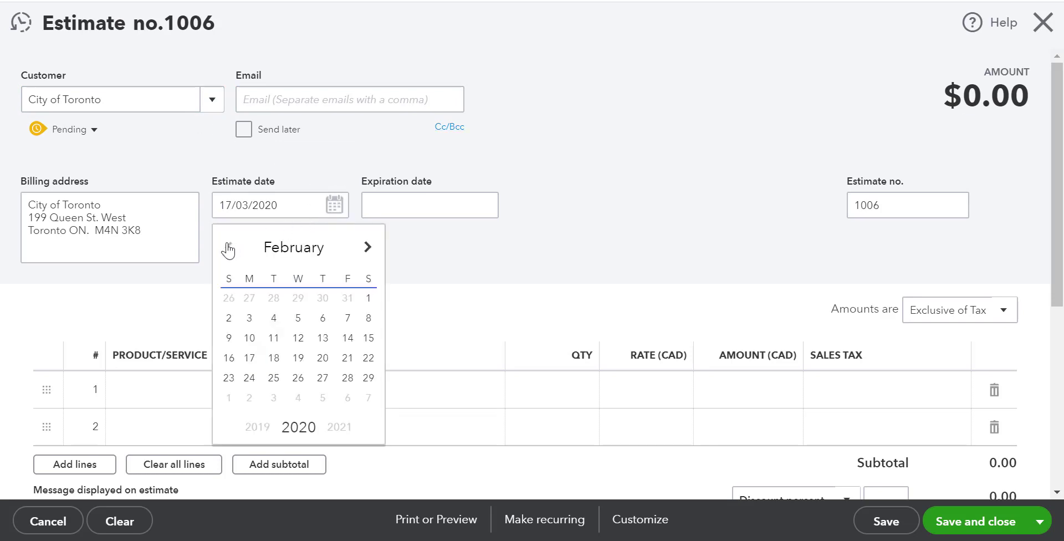
{"action": "left_click", "coordinate": [229, 248]}
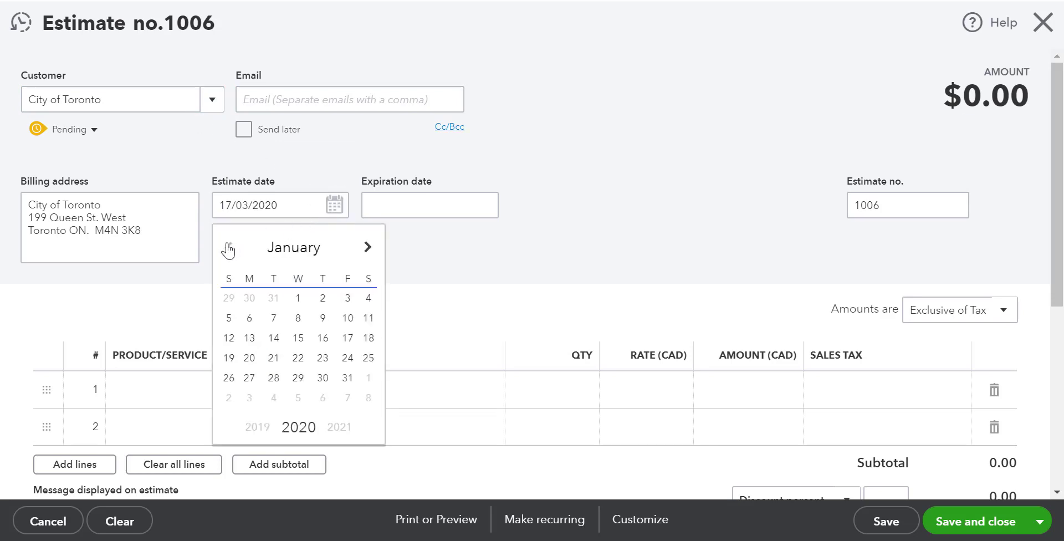
{"action": "left_click", "coordinate": [299, 298]}
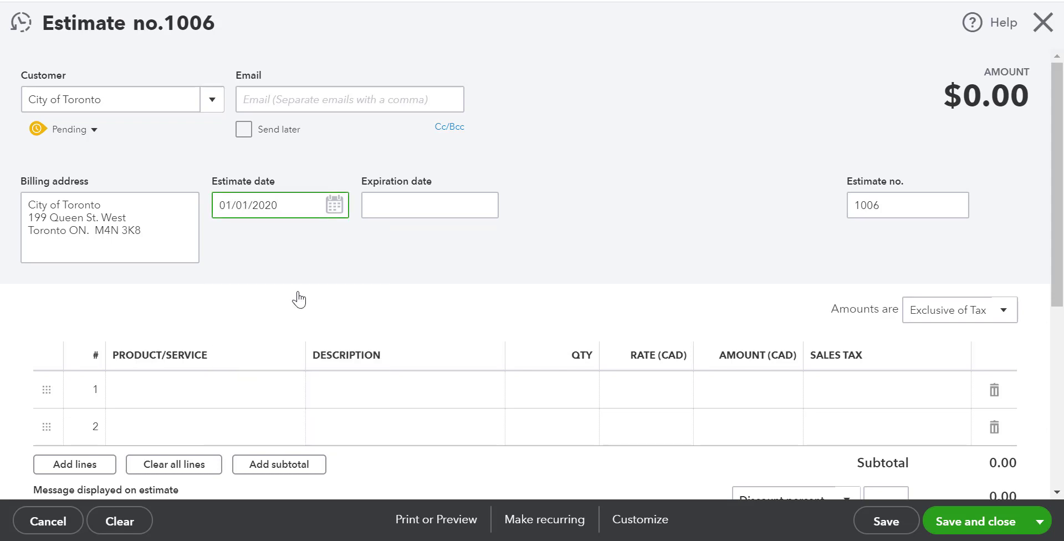
{"action": "key", "text": "Tab"}
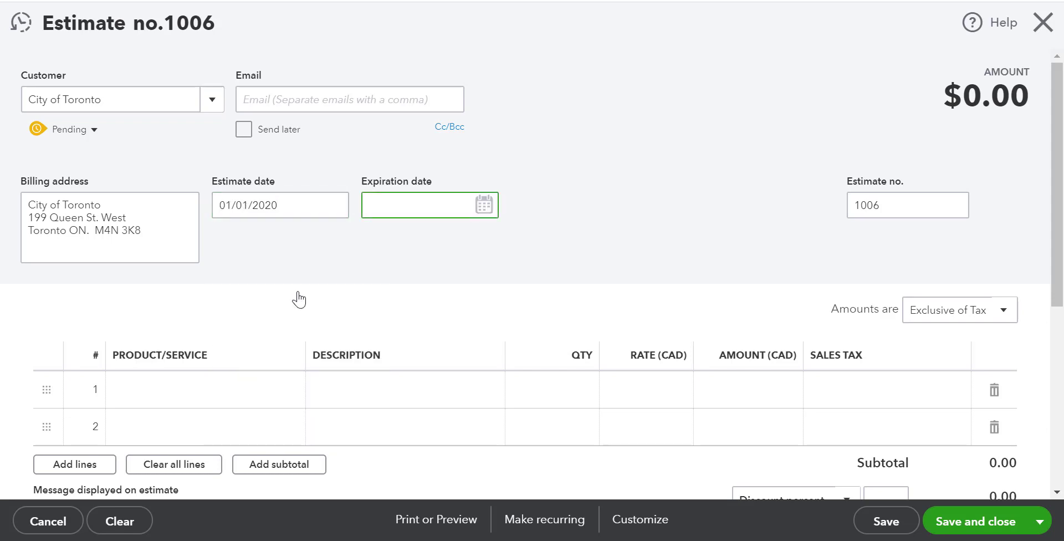
- Add Street Cleaning as the first line item with a quantity of 1,000, keeping its default rate and sales tax
{"action": "key", "text": "Tab"}
{"action": "key", "text": "Tab"}
{"action": "key", "text": "Tab"}
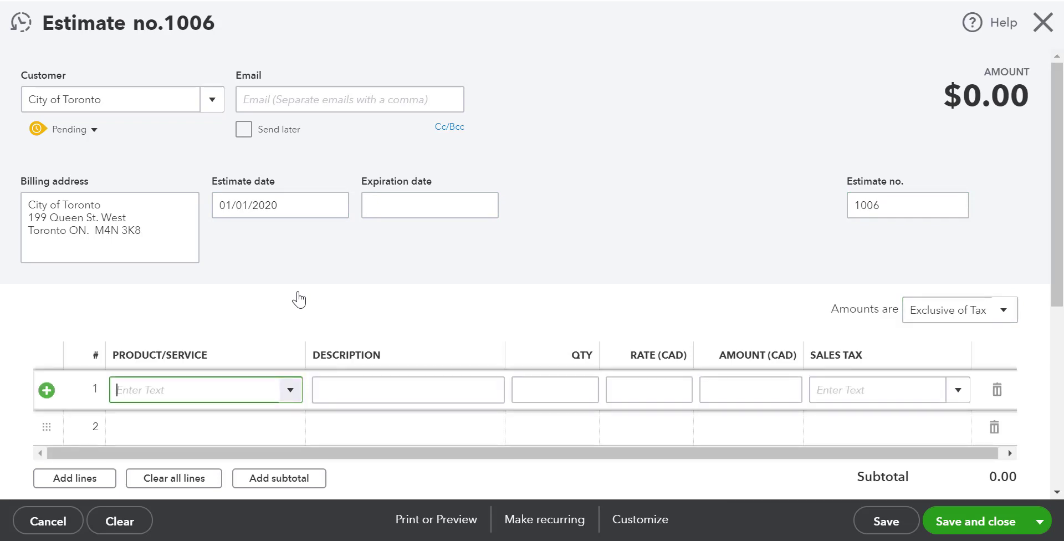
{"action": "type", "text": "st"}
{"action": "key", "text": "Tab"}
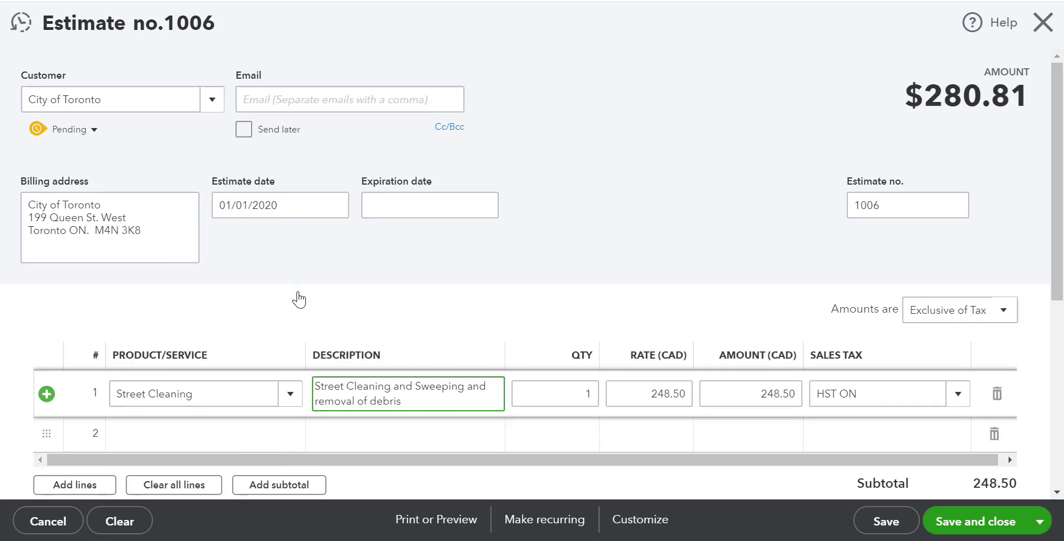
{"action": "key", "text": "Tab"}
{"action": "type", "text": "1000"}
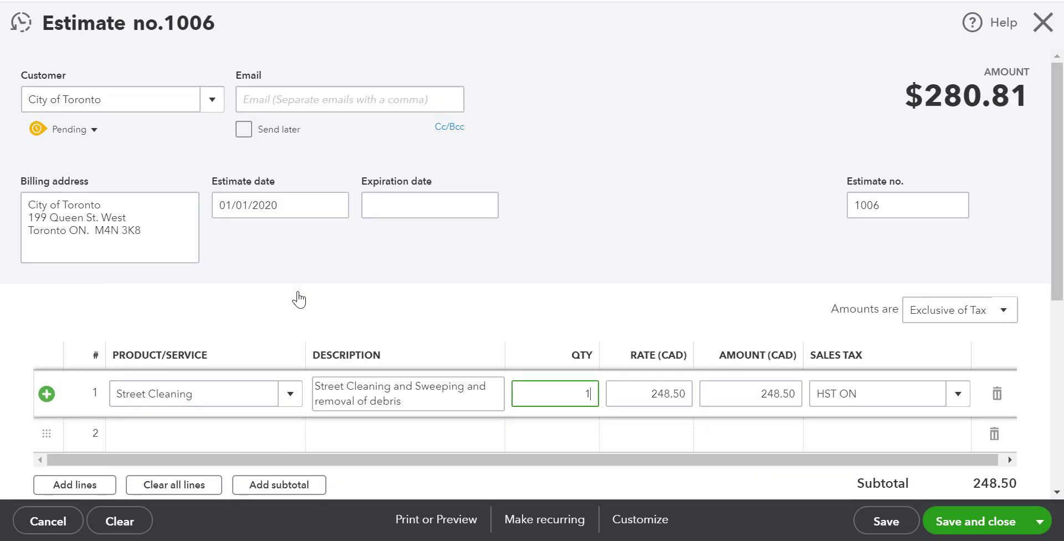
{"action": "key", "text": "Tab"}
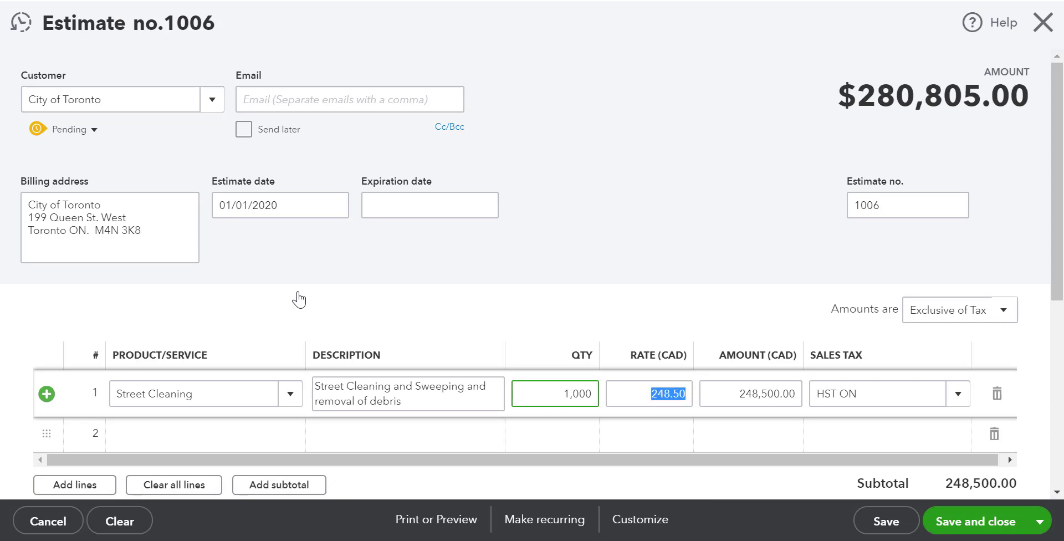
{"action": "key", "text": "Tab"}
{"action": "key", "text": "Tab"}
{"action": "key", "text": "Tab"}
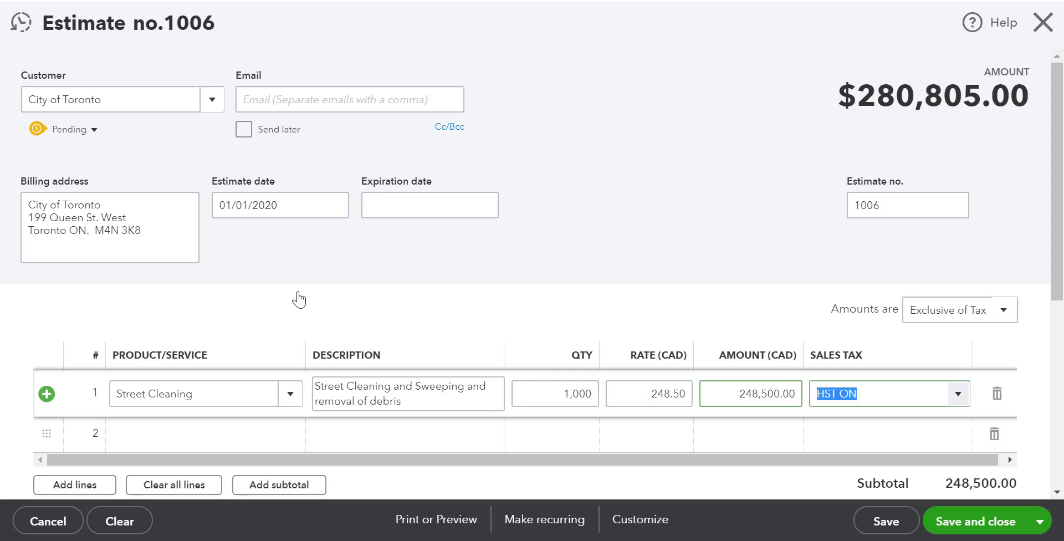
- Add Parking Lot Snow Clearing and Removal as the second line item with a quantity of 298, keeping its default rate and tax
{"action": "key", "text": "Tab"}
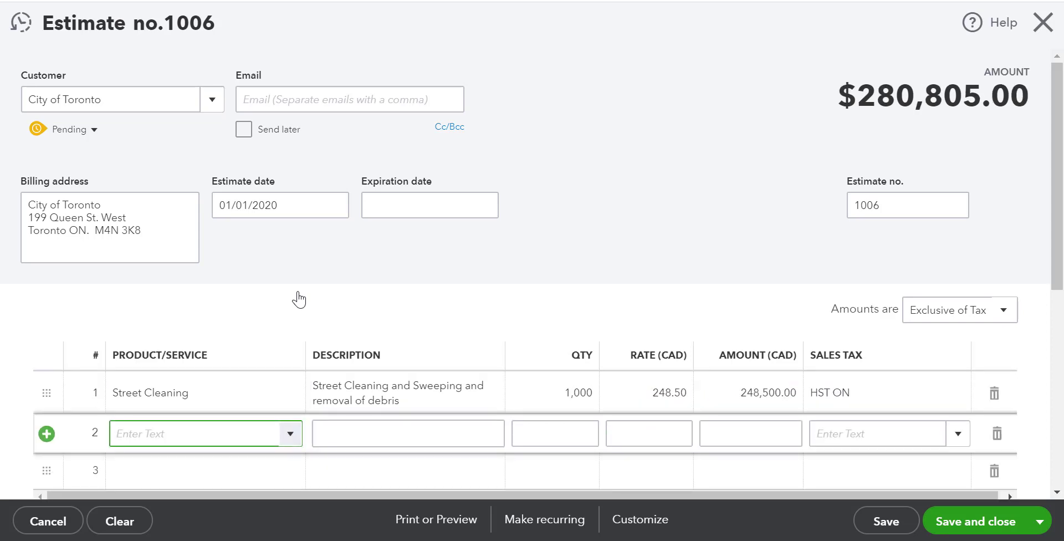
{"action": "type", "text": "park"}
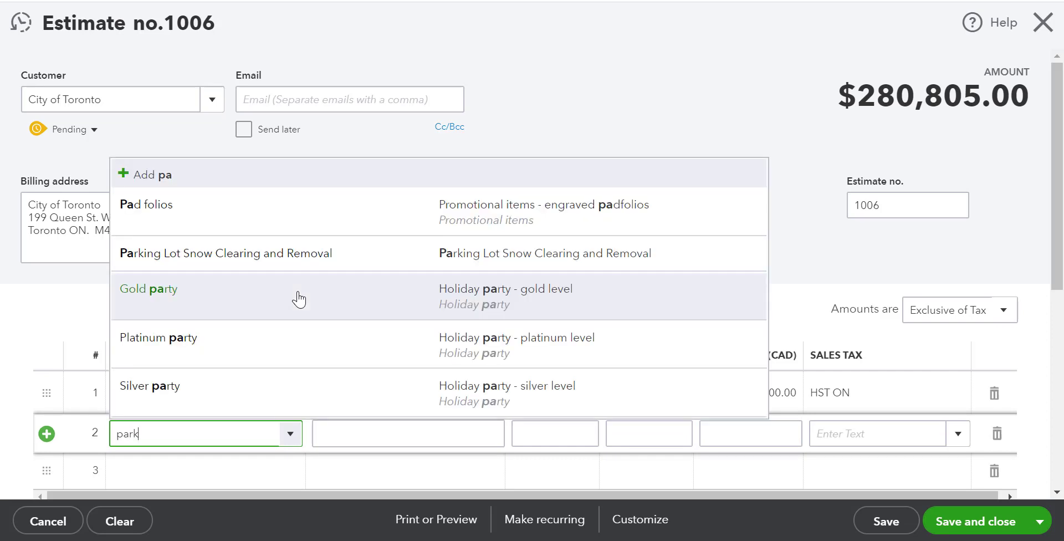
{"action": "key", "text": "Tab"}
{"action": "key", "text": "Tab"}
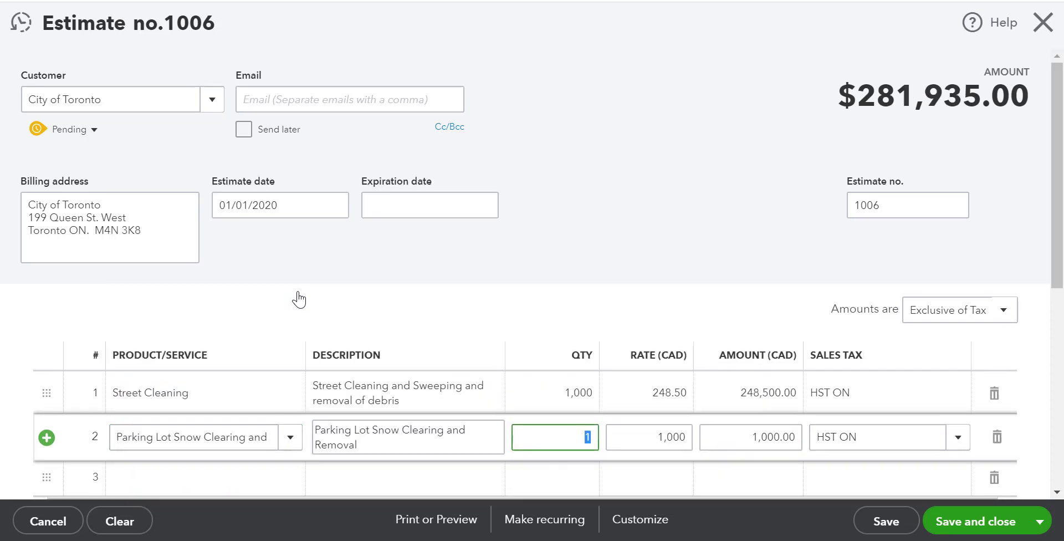
{"action": "type", "text": "298"}
{"action": "key", "text": "Tab"}
{"action": "key", "text": "Tab"}
{"action": "key", "text": "Tab"}
{"action": "key", "text": "Tab"}
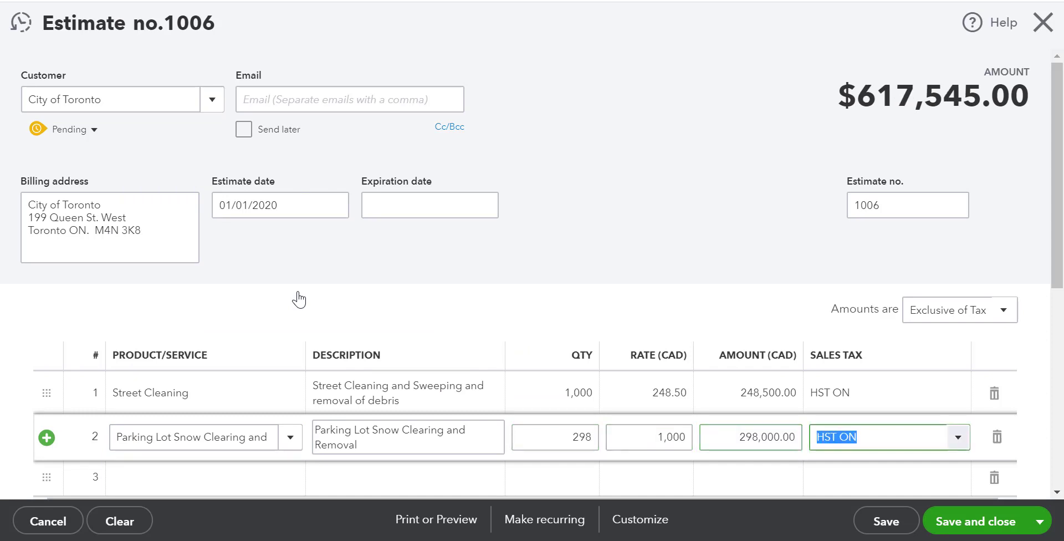
- Add Application of Snow Melt as the third line item with a quantity of 287, keeping its default rate and tax
{"action": "key", "text": "Tab"}
{"action": "type", "text": "App"}
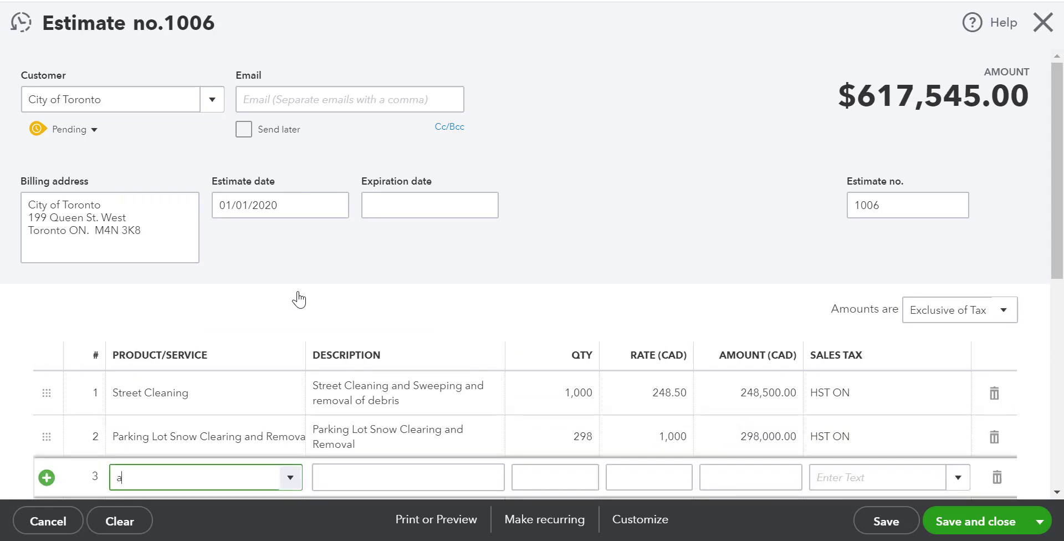
{"action": "key", "text": "Tab"}
{"action": "key", "text": "Tab"}
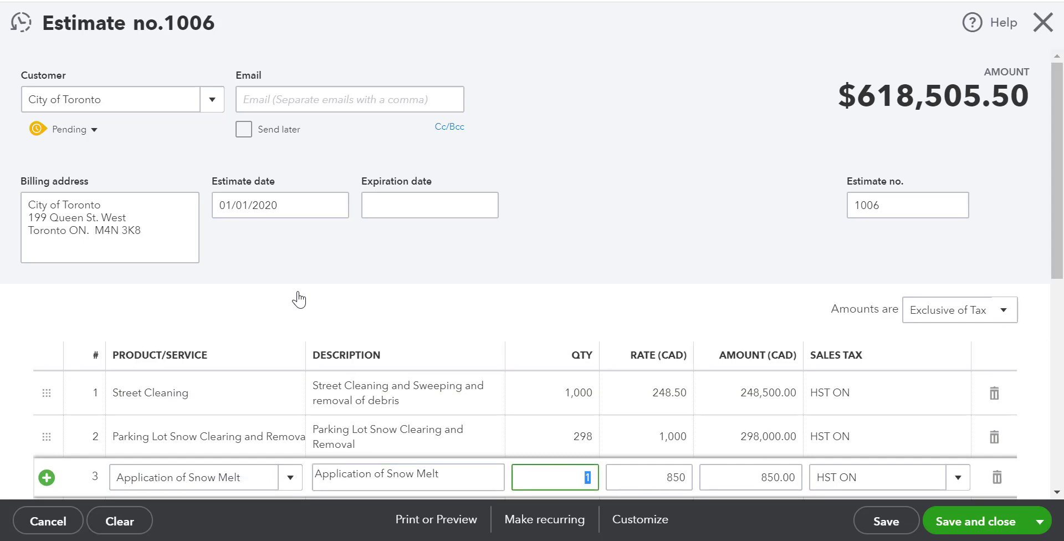
{"action": "type", "text": "287"}
{"action": "key", "text": "Tab"}
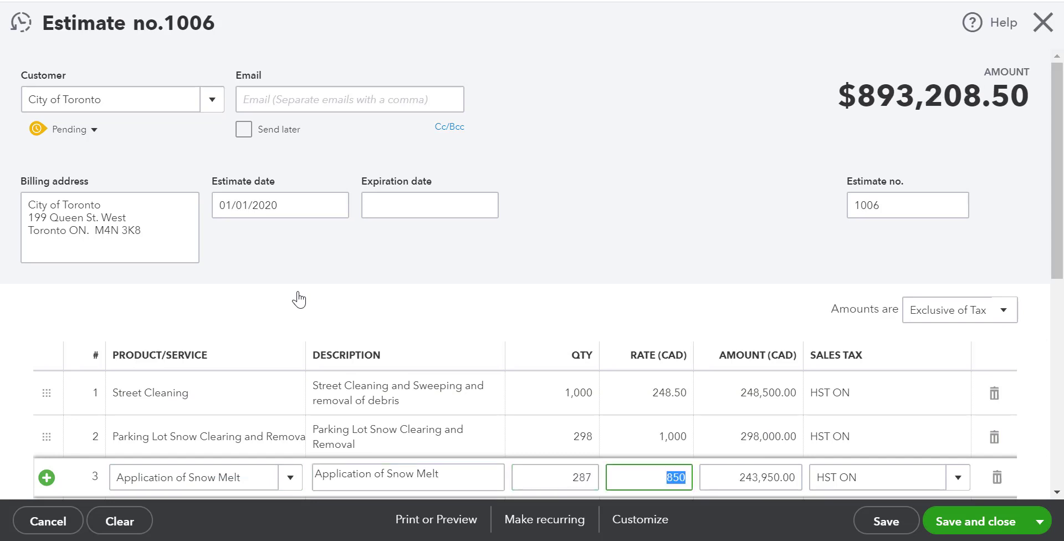
{"action": "key", "text": "Tab"}
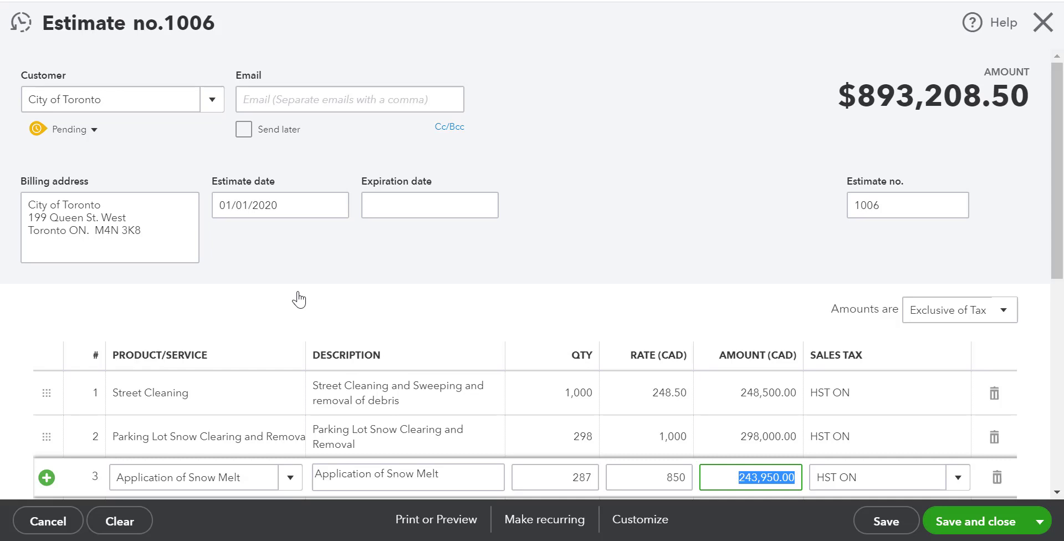
{"action": "key", "text": "Tab"}
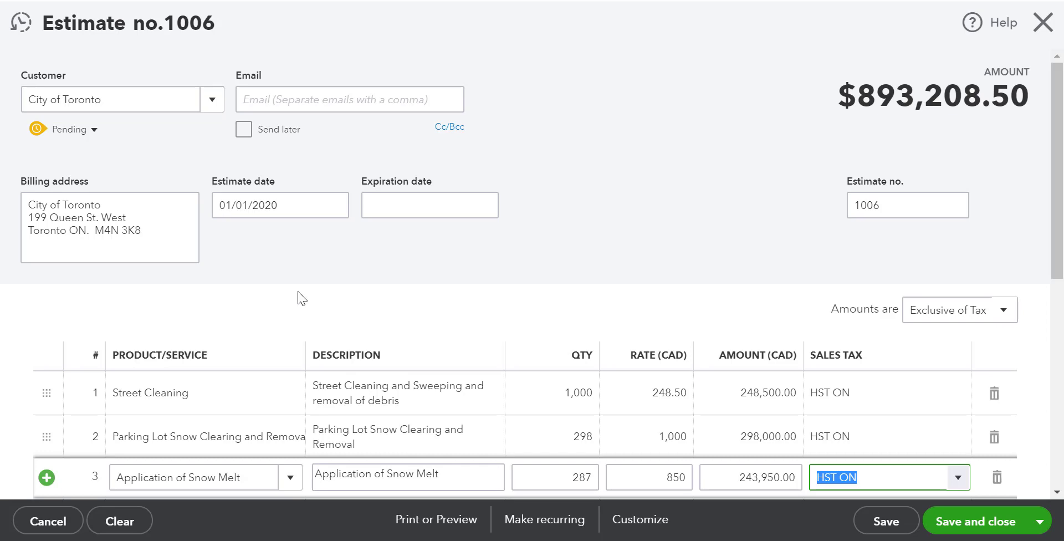
- Save and close the City of Toronto estimate, and open the customer list
{"action": "left_click", "coordinate": [960, 531]}
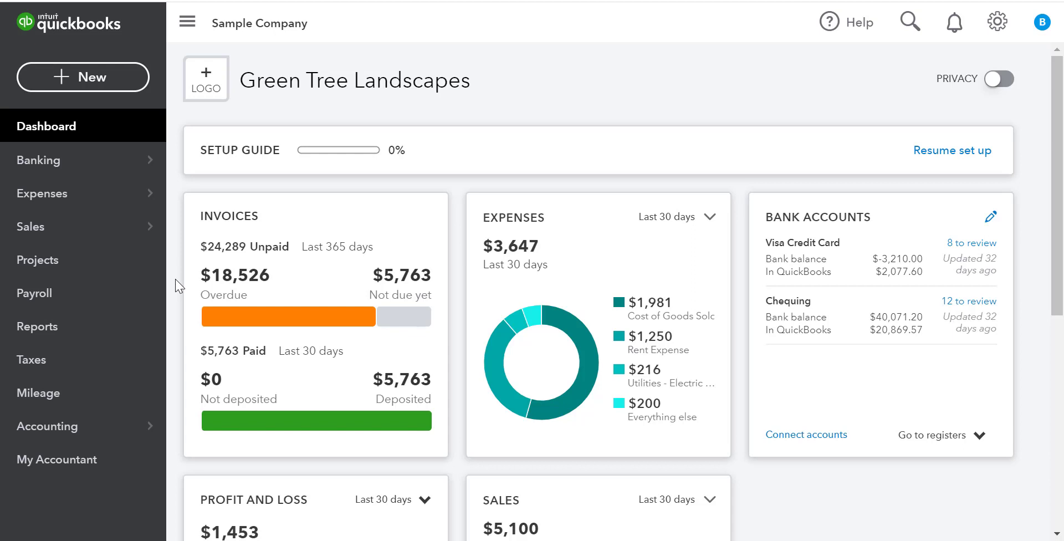
{"action": "mouse_move", "coordinate": [144, 226]}
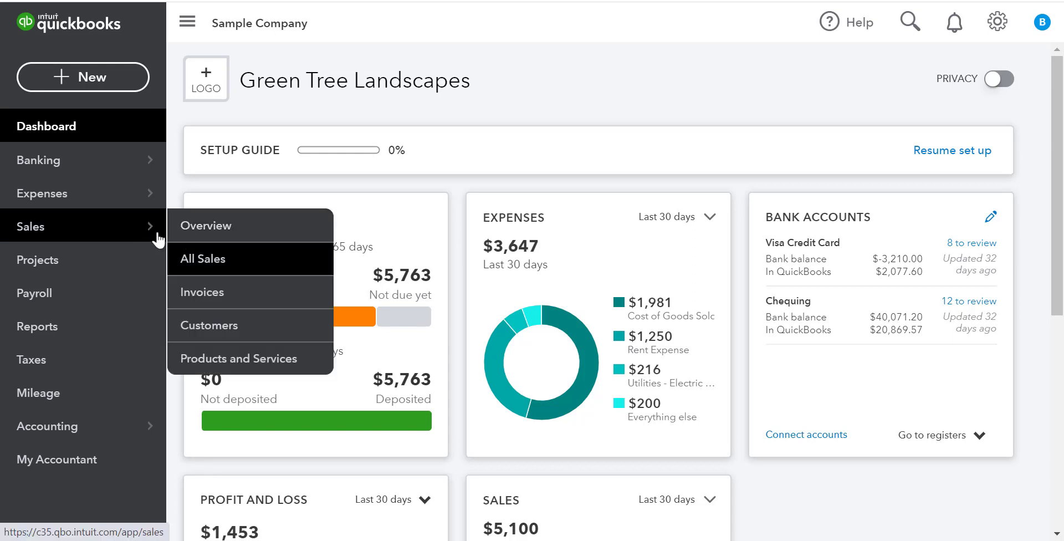
{"action": "left_click", "coordinate": [252, 325]}
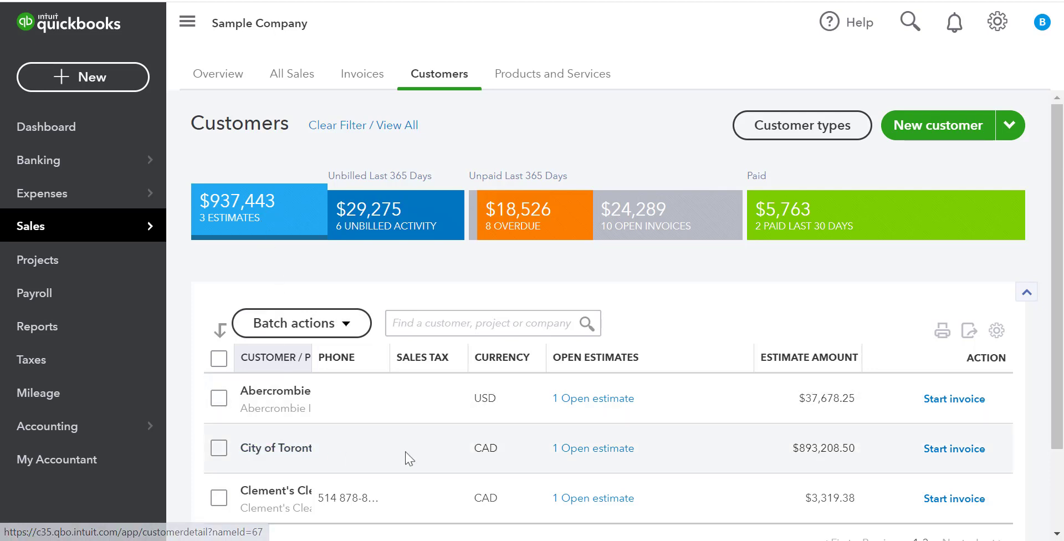
- Open the City of Toronto estimate from the customer's transactions, set its status to Accepted, and save and close it
{"action": "left_click", "coordinate": [584, 455]}
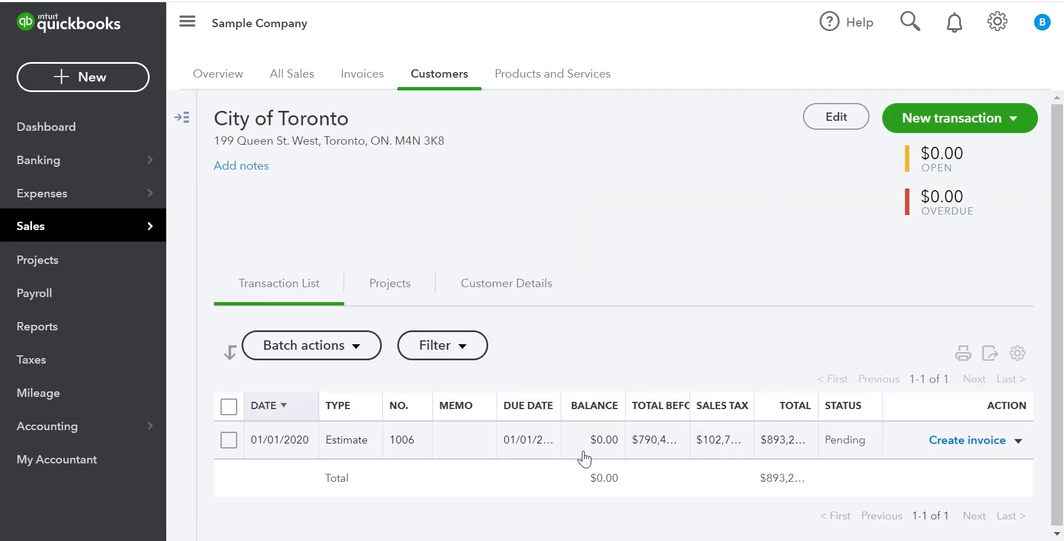
{"action": "left_click", "coordinate": [651, 439]}
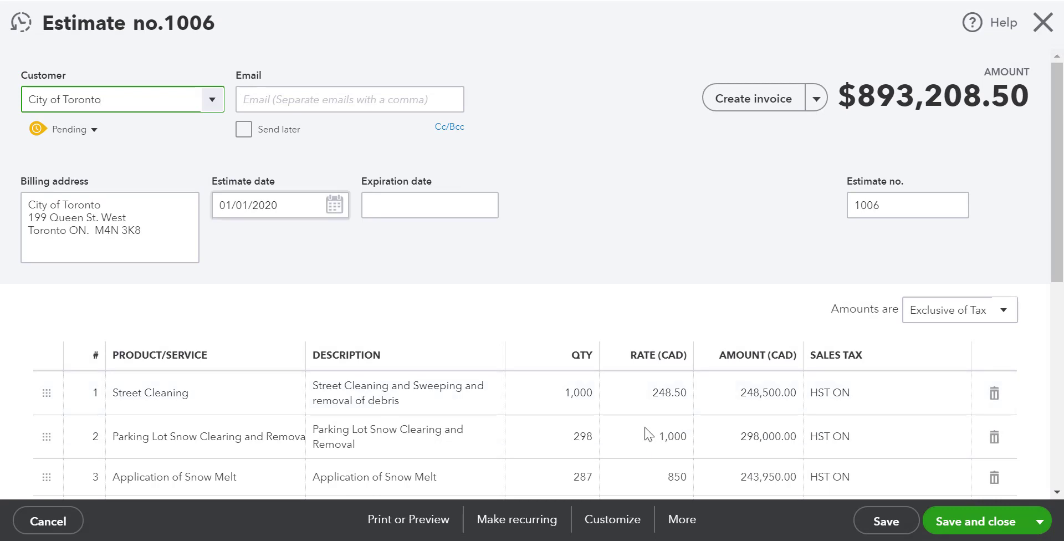
{"action": "left_click", "coordinate": [90, 131]}
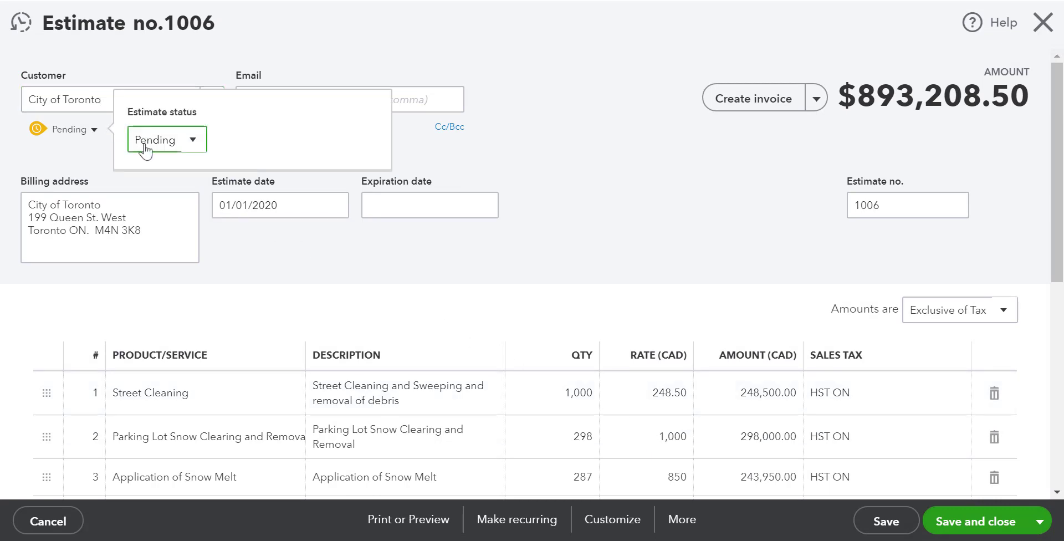
{"action": "left_click", "coordinate": [168, 151]}
{"action": "left_click", "coordinate": [177, 198]}
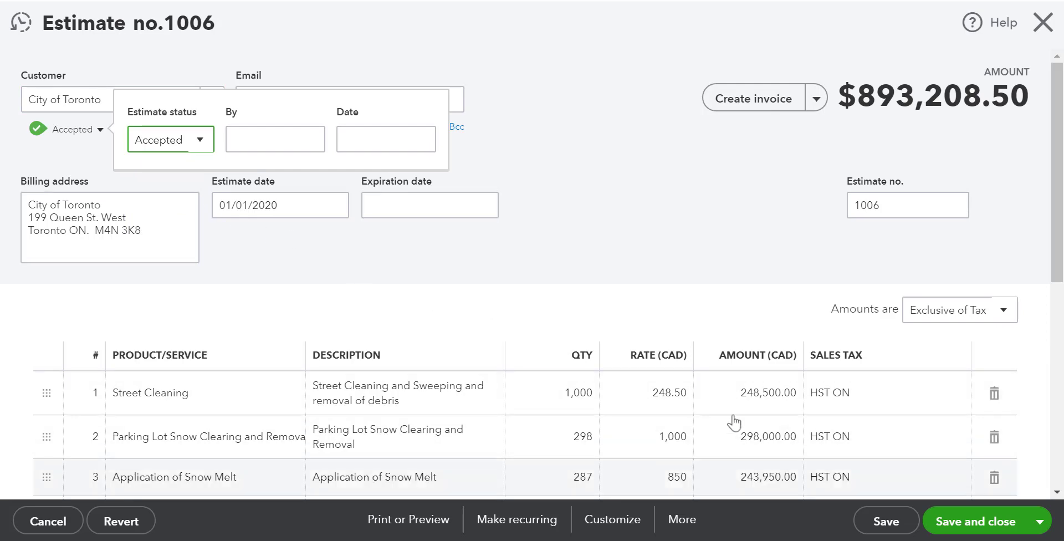
{"action": "left_click", "coordinate": [996, 527]}
{"action": "left_click", "coordinate": [996, 524]}
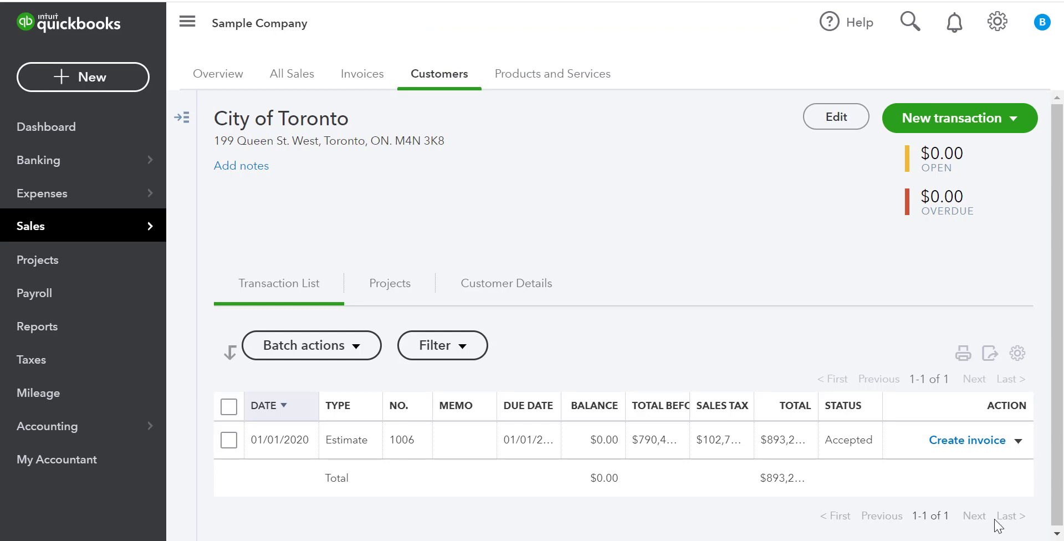
- Create an invoice from the accepted City of Toronto estimate for 50% of each line and review its line items
{"action": "left_click", "coordinate": [974, 444]}
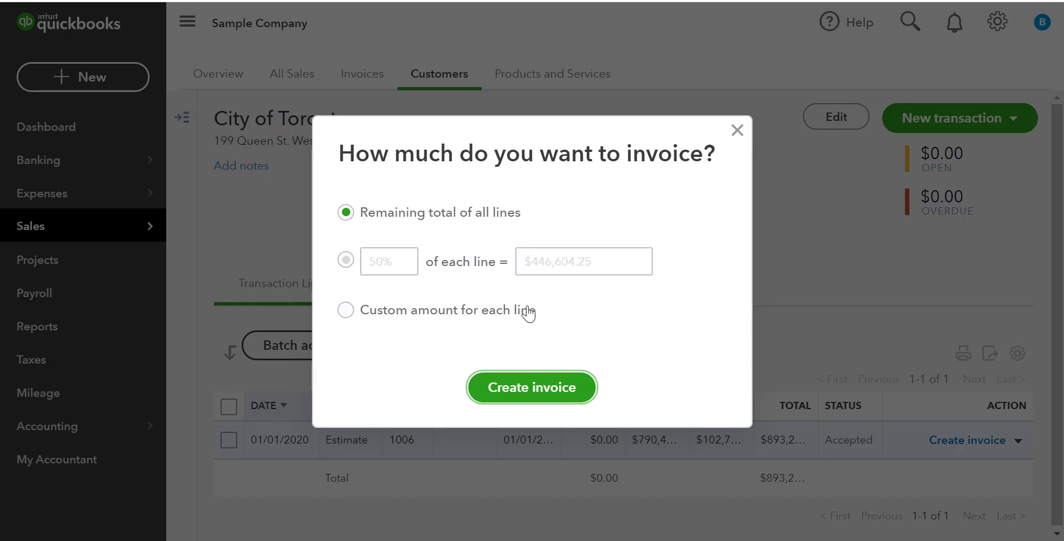
{"action": "left_click", "coordinate": [346, 261]}
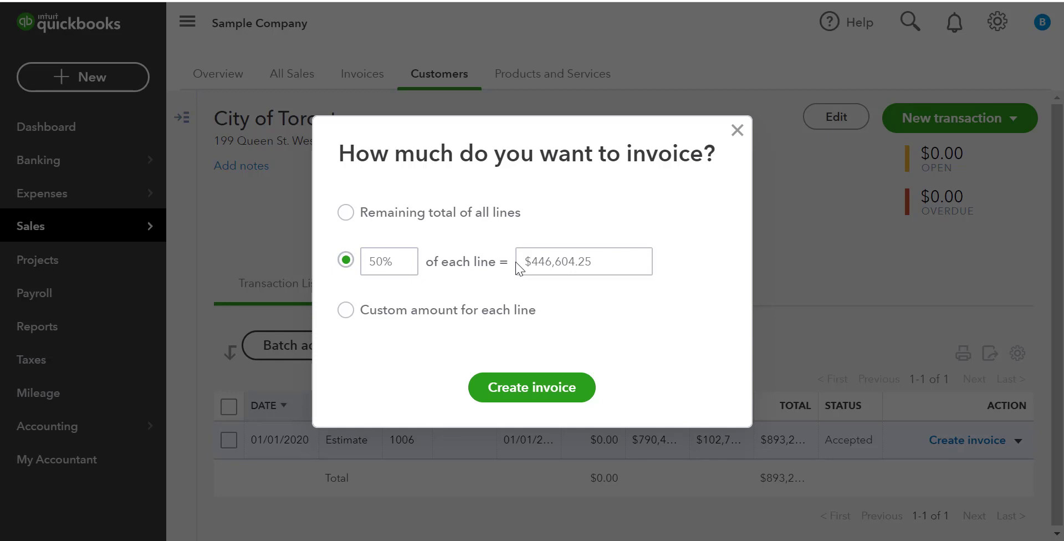
{"action": "left_click", "coordinate": [546, 388]}
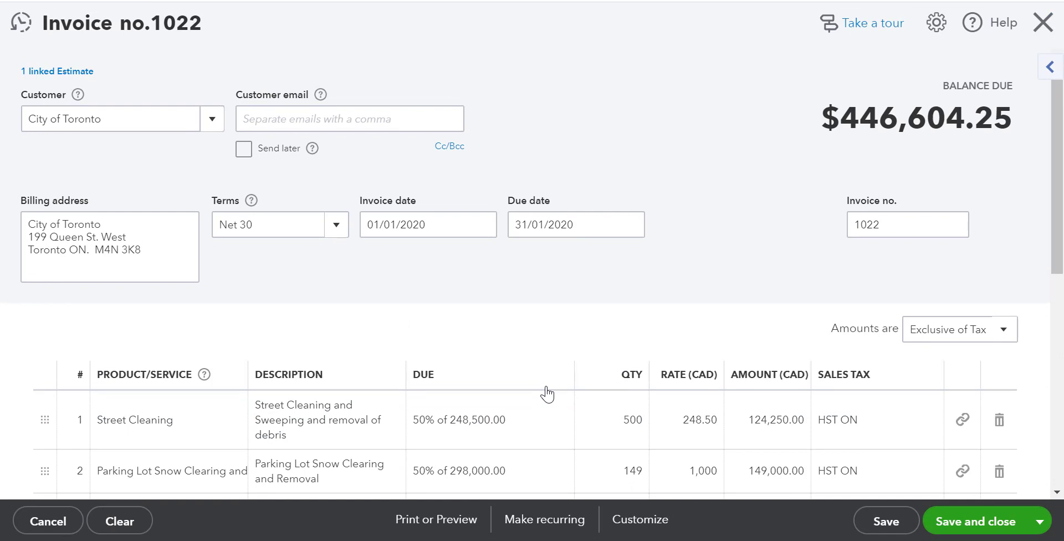
{"action": "scroll", "coordinate": [546, 394], "scroll_direction": "down", "scroll_amount": 3}
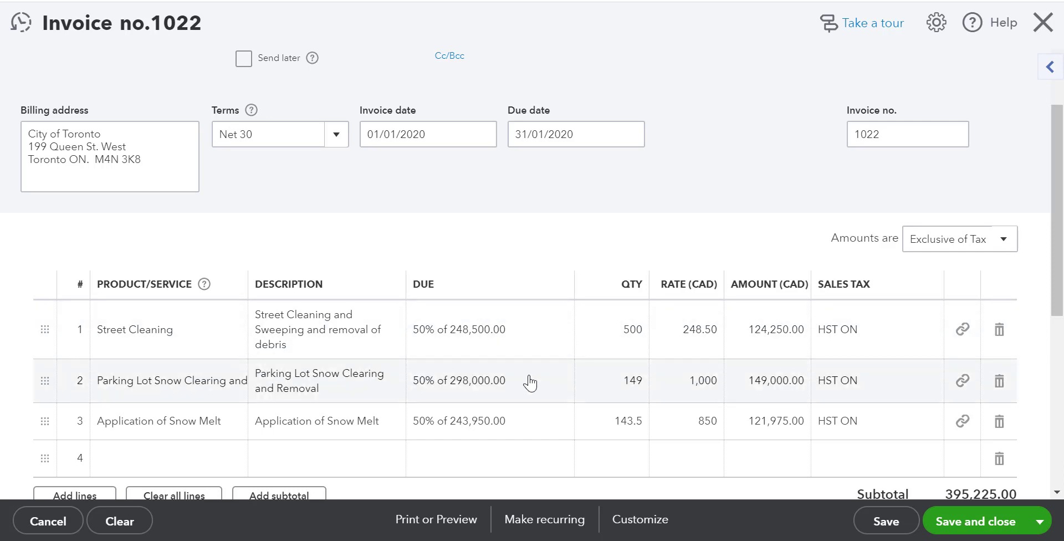
{"action": "scroll", "coordinate": [531, 382], "scroll_direction": "up", "scroll_amount": 1}
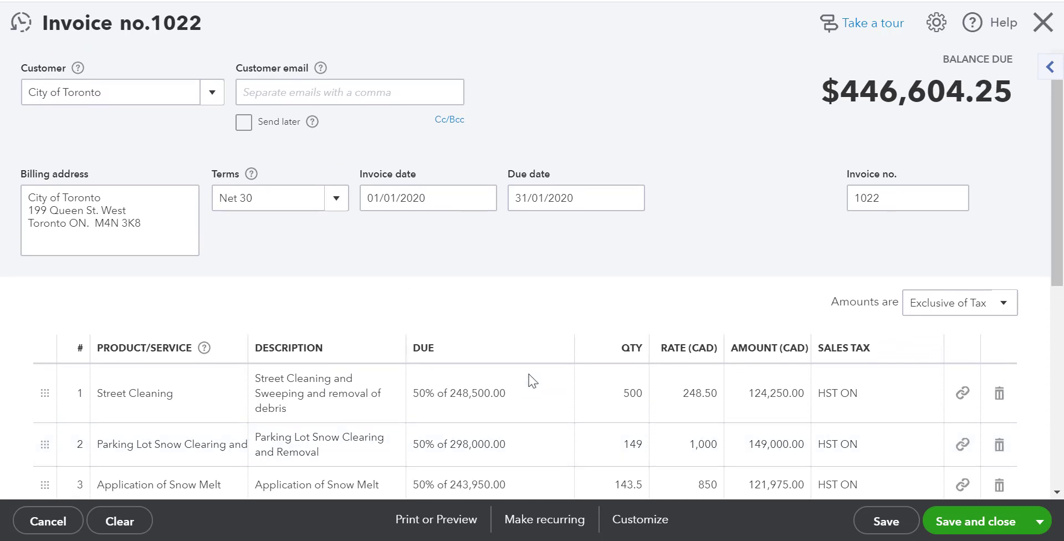
- Set the invoice date of this first progress invoice to 28/02/2020, and save and close the invoice
{"action": "left_click", "coordinate": [482, 198]}
{"action": "left_click", "coordinate": [514, 243]}
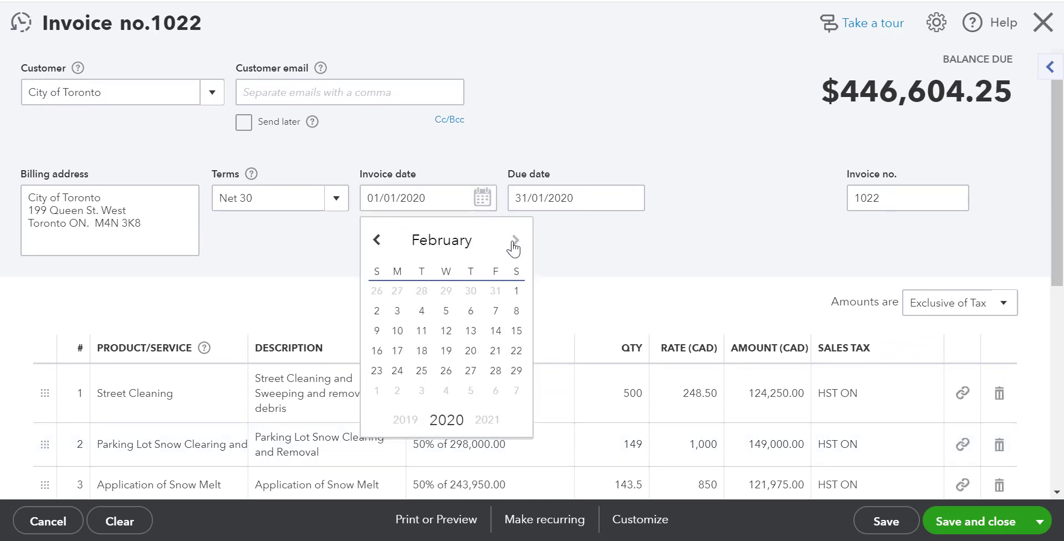
{"action": "left_click", "coordinate": [496, 371]}
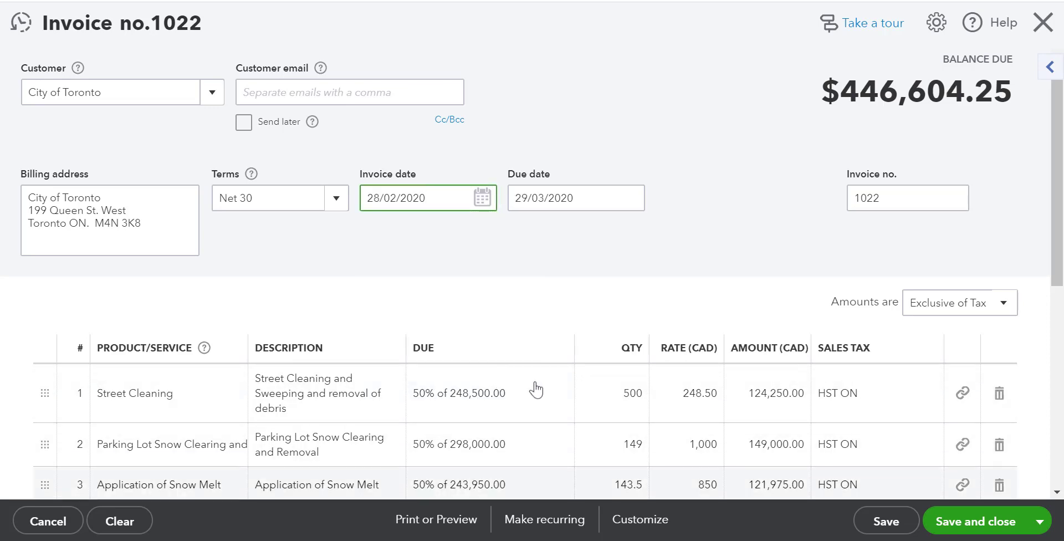
{"action": "left_click", "coordinate": [963, 521]}
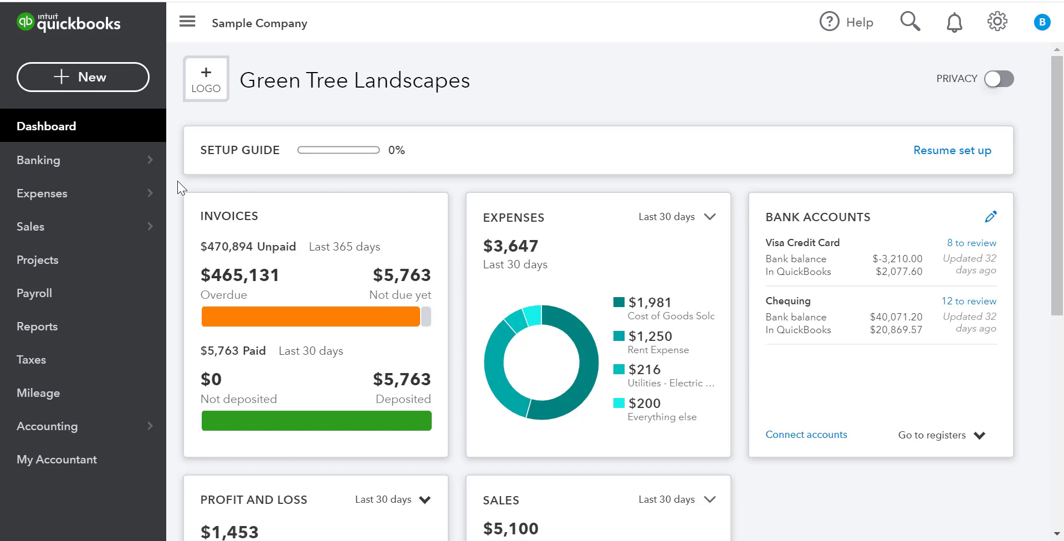
- Start a new invoice and choose City of Toronto as its customer
{"action": "left_click", "coordinate": [111, 78]}
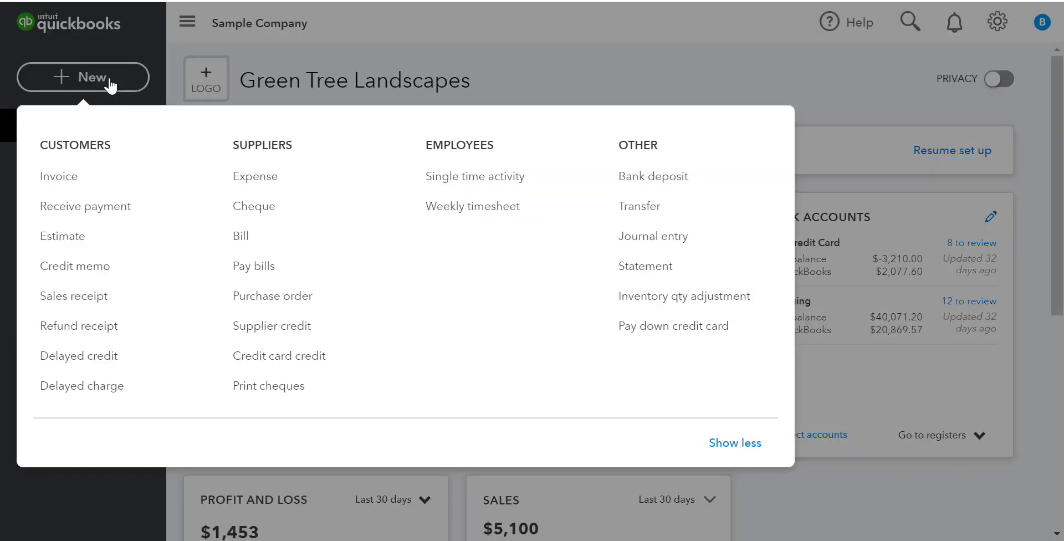
{"action": "left_click", "coordinate": [123, 177]}
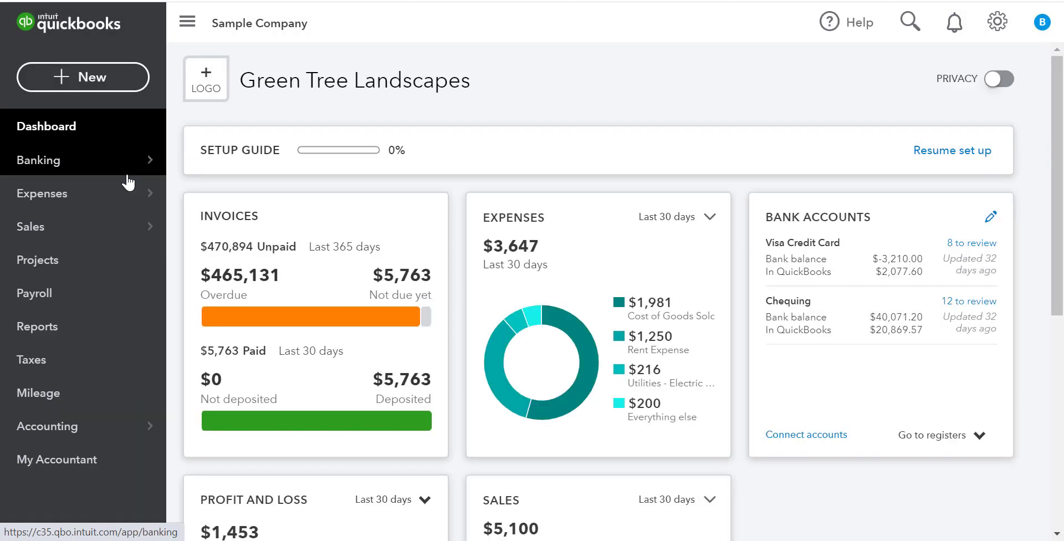
{"action": "type", "text": "city"}
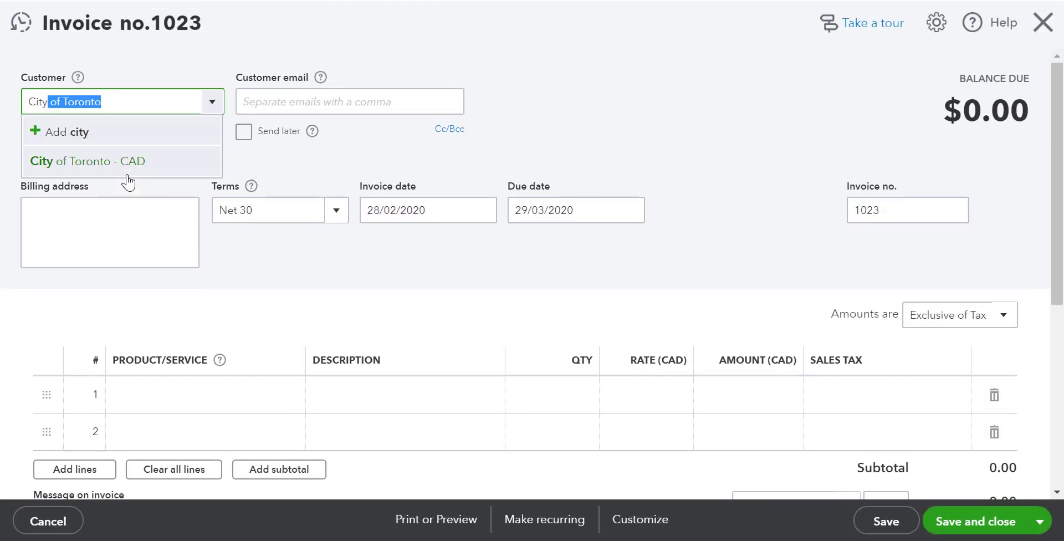
{"action": "left_click", "coordinate": [127, 166]}
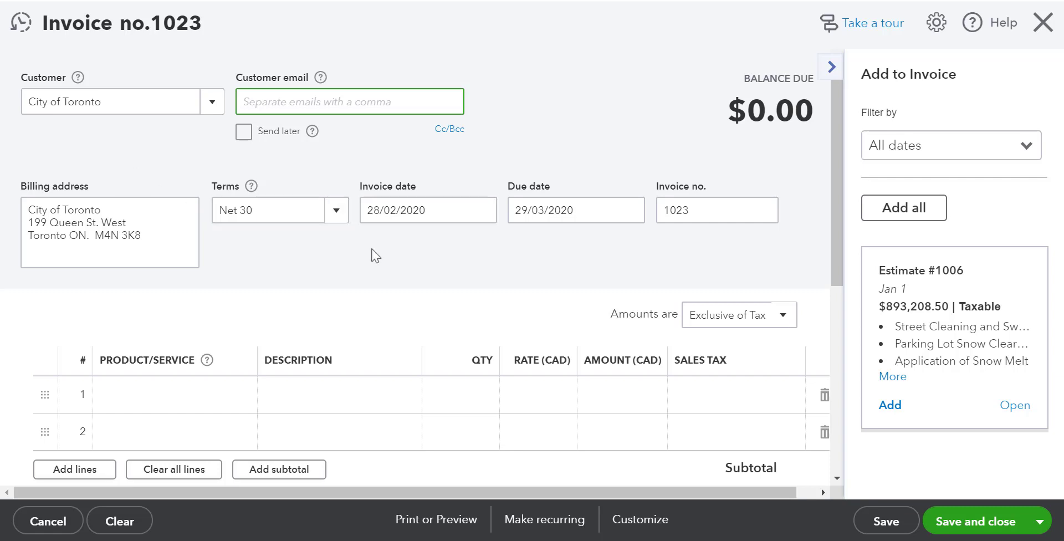
- Add the customer's open estimate to the new invoice, billing the remaining total of all lines
{"action": "left_click", "coordinate": [891, 406]}
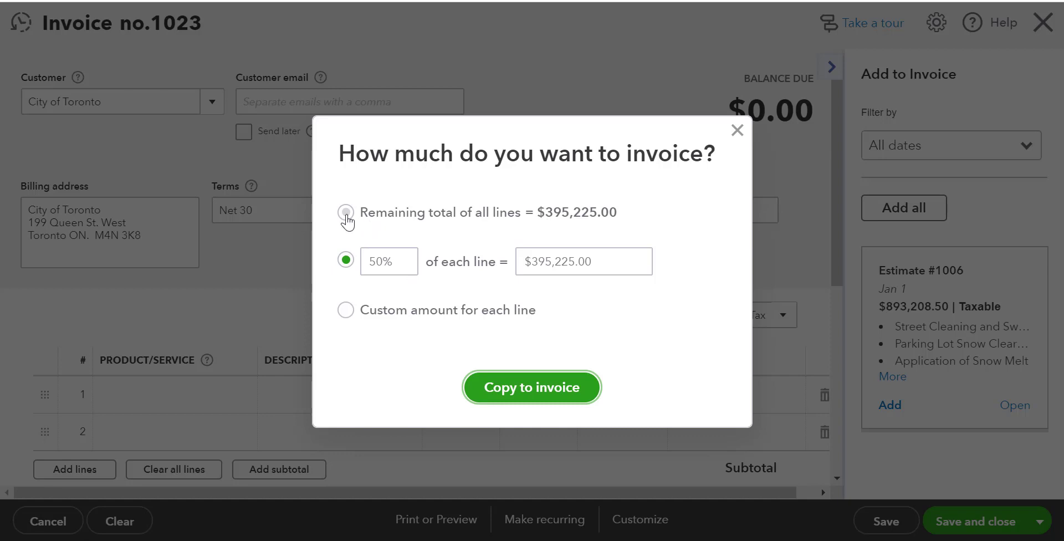
{"action": "left_click", "coordinate": [346, 215]}
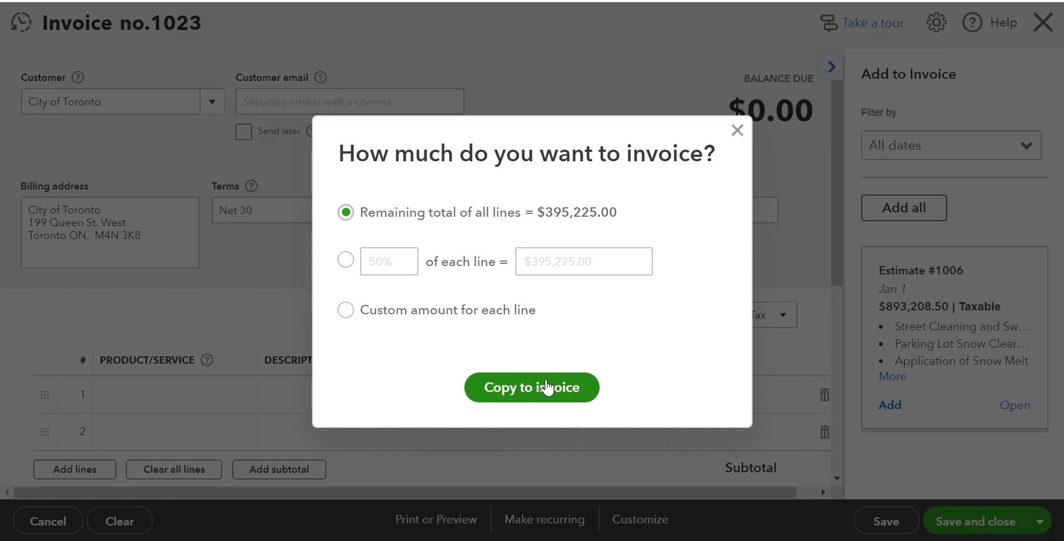
{"action": "left_click", "coordinate": [546, 387]}
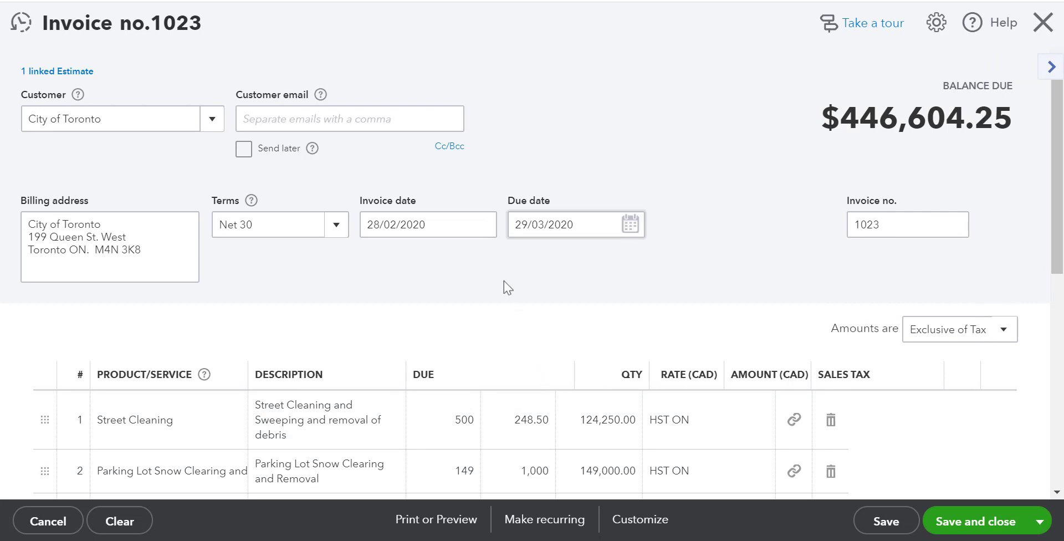
- Set the invoice date of the second progress invoice to 30/04/2020, and save and close the invoice
{"action": "left_click", "coordinate": [483, 226]}
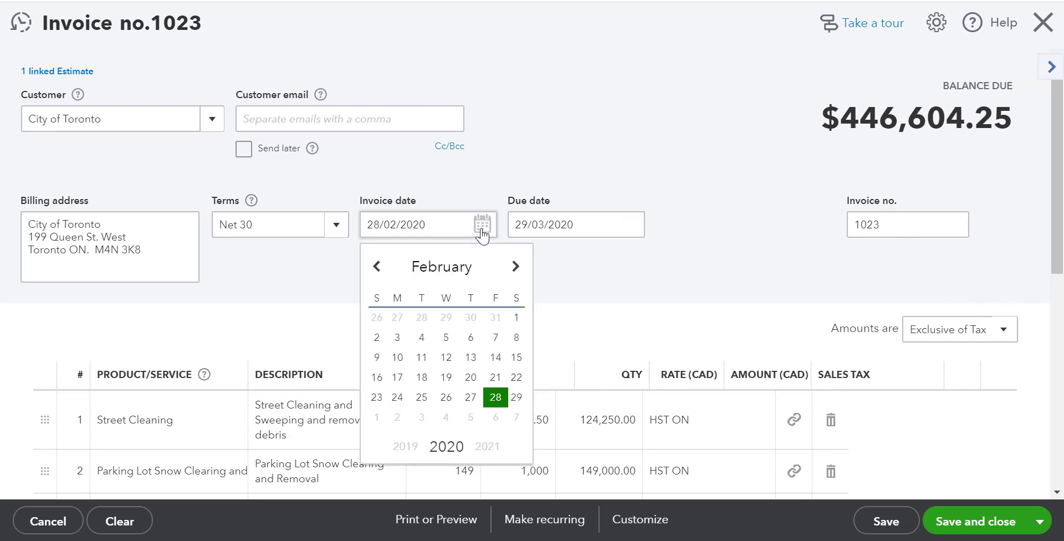
{"action": "left_click", "coordinate": [512, 269]}
{"action": "left_click", "coordinate": [512, 271]}
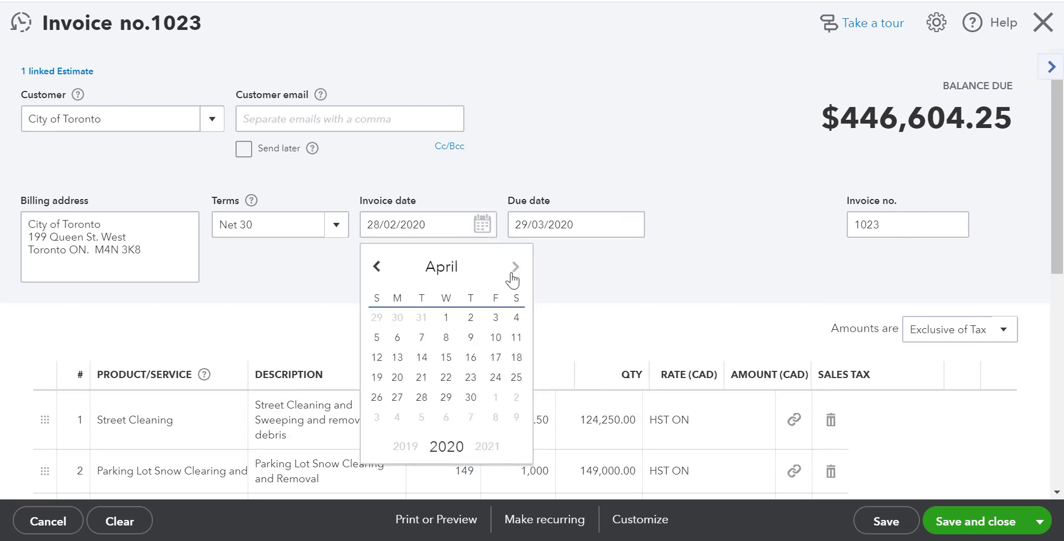
{"action": "left_click", "coordinate": [472, 398]}
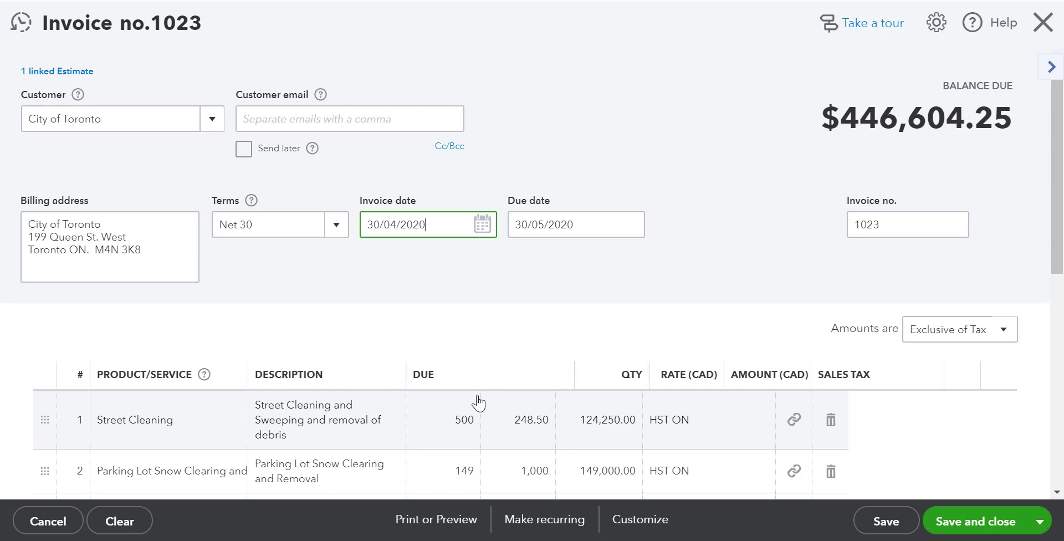
{"action": "left_click", "coordinate": [957, 524]}
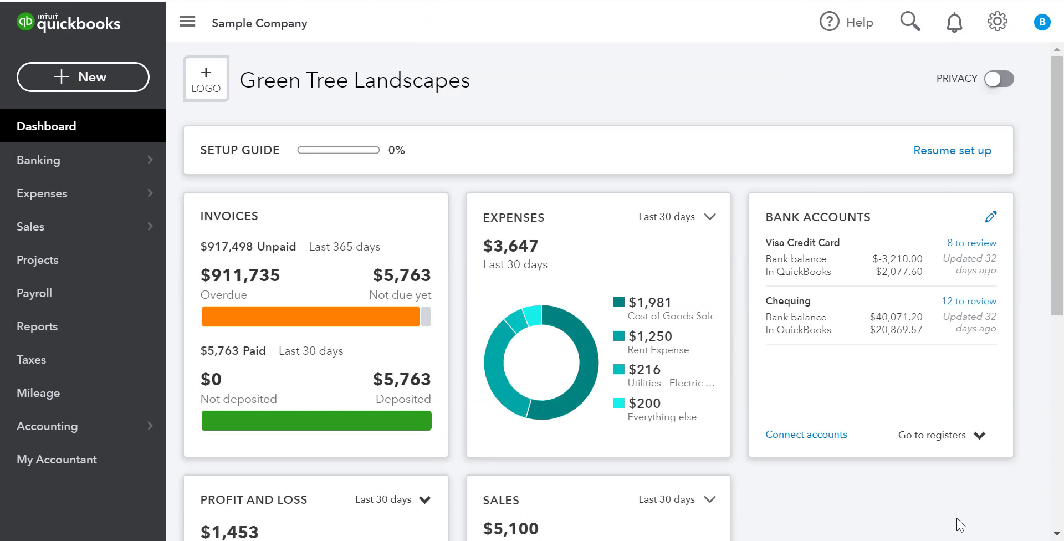
- Find the Estimates by Customer report by searching for "esti", and run it for All Dates
{"action": "left_click", "coordinate": [110, 330]}
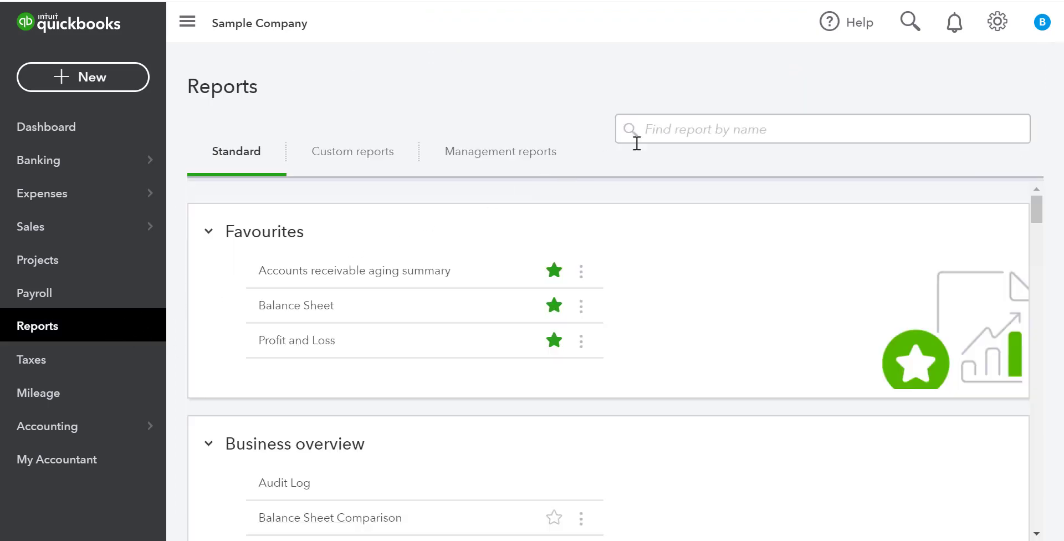
{"action": "left_click", "coordinate": [668, 132]}
{"action": "type", "text": "esti"}
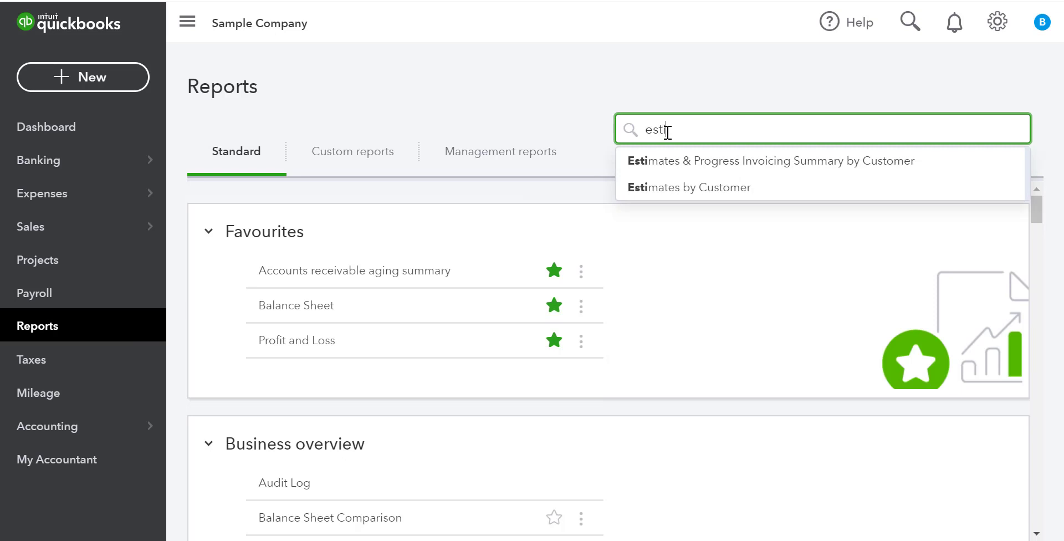
{"action": "left_click", "coordinate": [700, 187]}
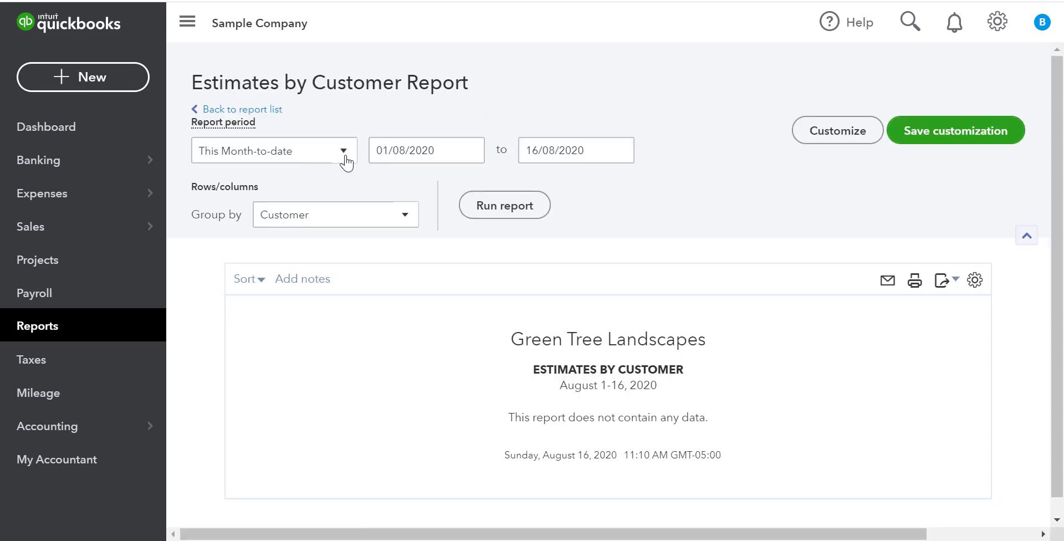
{"action": "left_click", "coordinate": [343, 158]}
{"action": "left_click", "coordinate": [327, 180]}
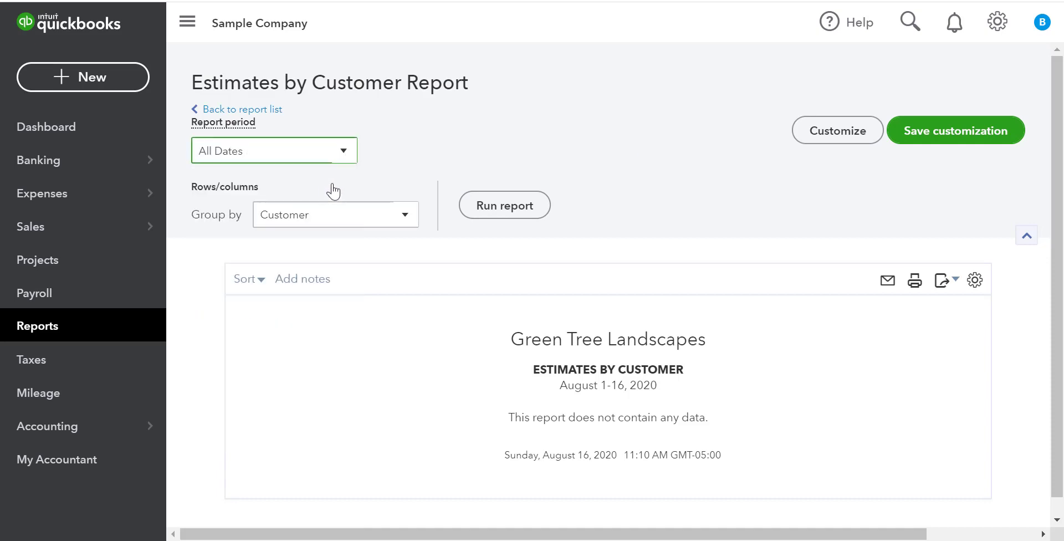
{"action": "left_click", "coordinate": [498, 209]}
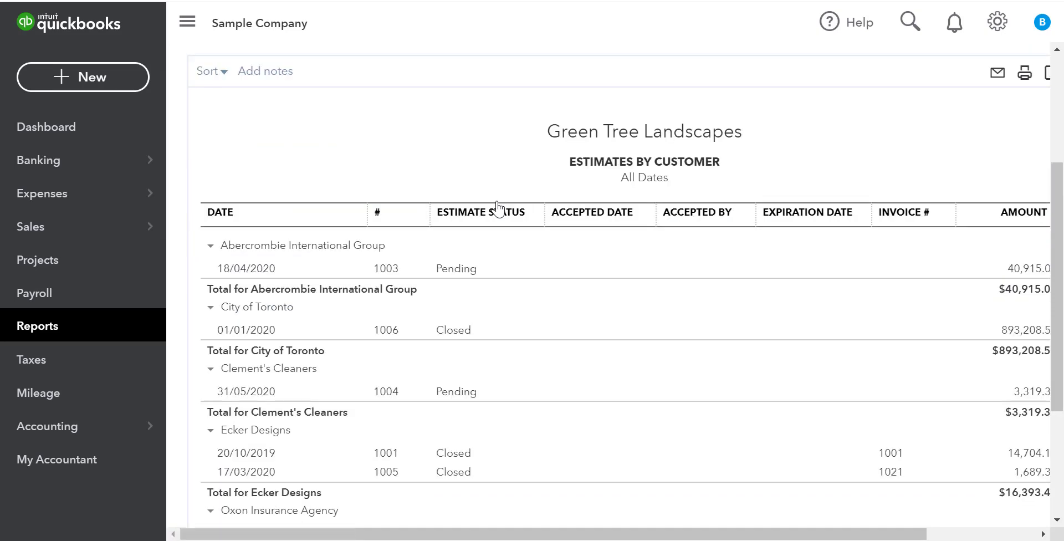